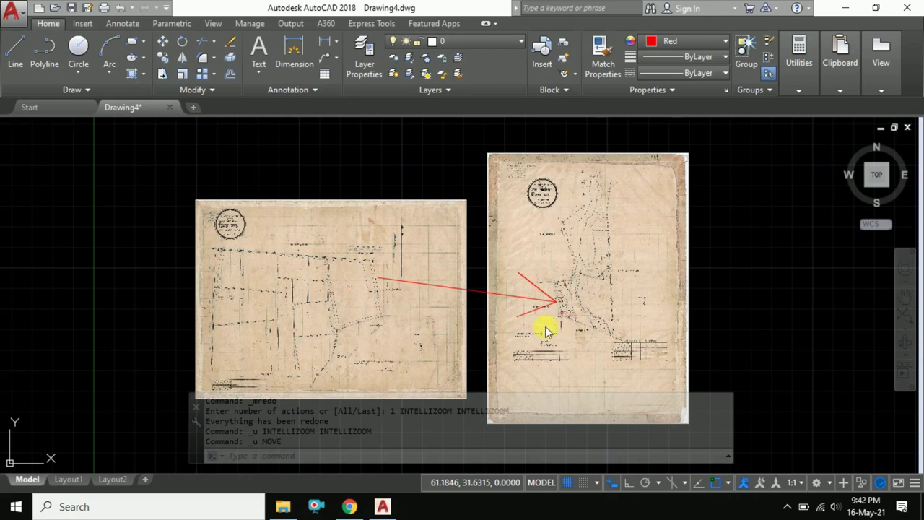
Zoom and pan across both scanned map sheets to inspect the red-marked plots.
scroll(426, 292, up, 4)
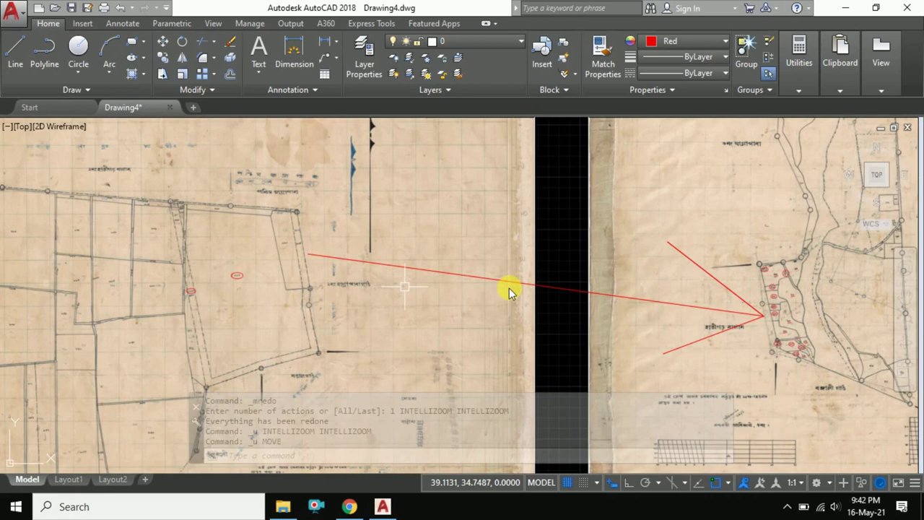
scroll(288, 257, up, 2)
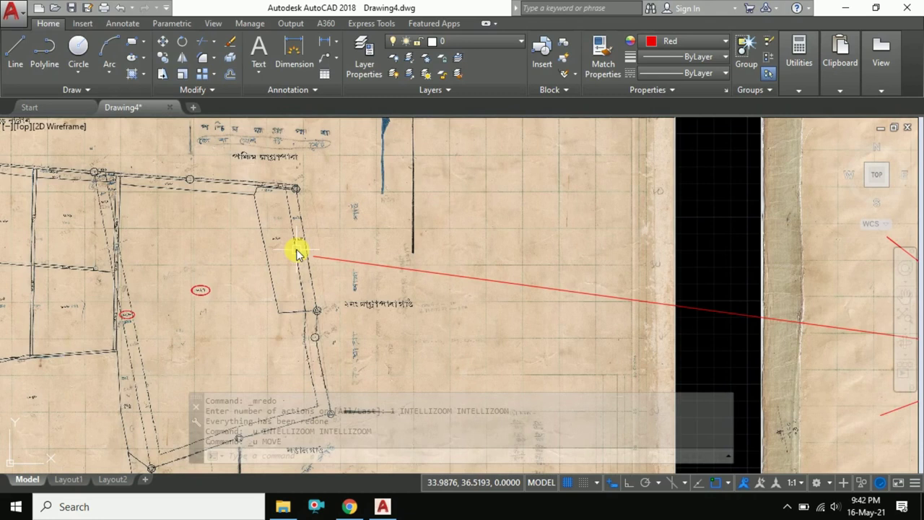
scroll(285, 252, down, 2)
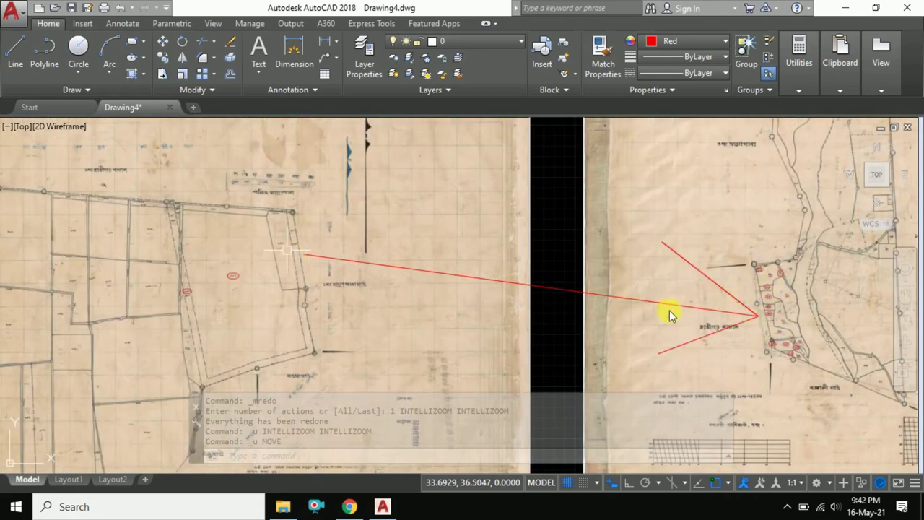
scroll(571, 305, down, 2)
scroll(611, 277, down, 2)
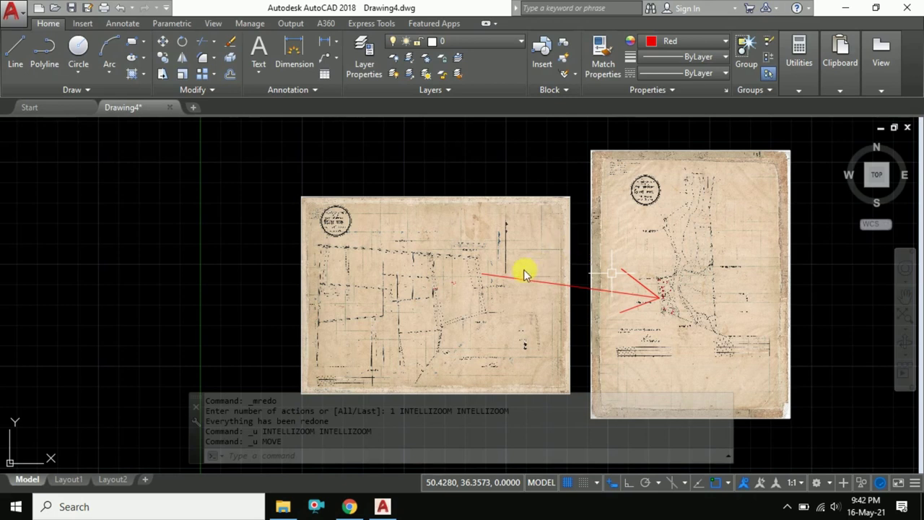
scroll(527, 278, up, 2)
scroll(614, 247, up, 2)
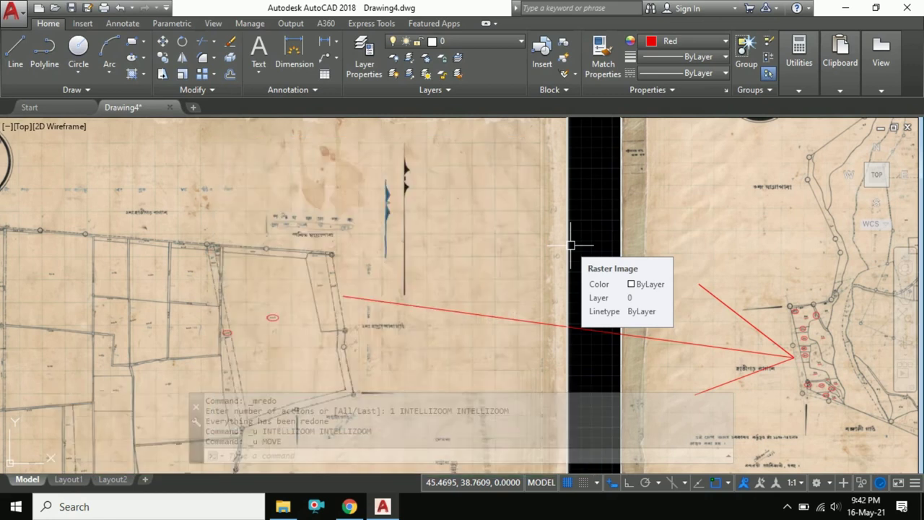
scroll(437, 238, down, 5)
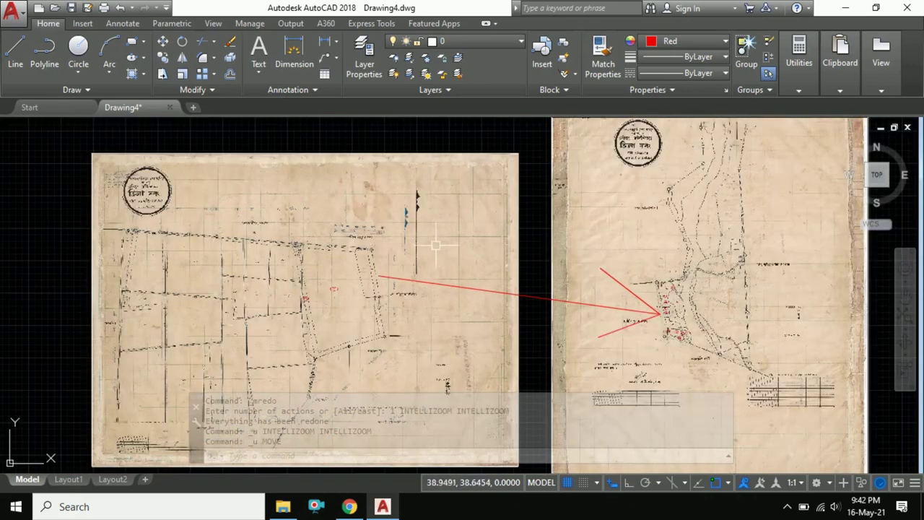
scroll(438, 291, up, 5)
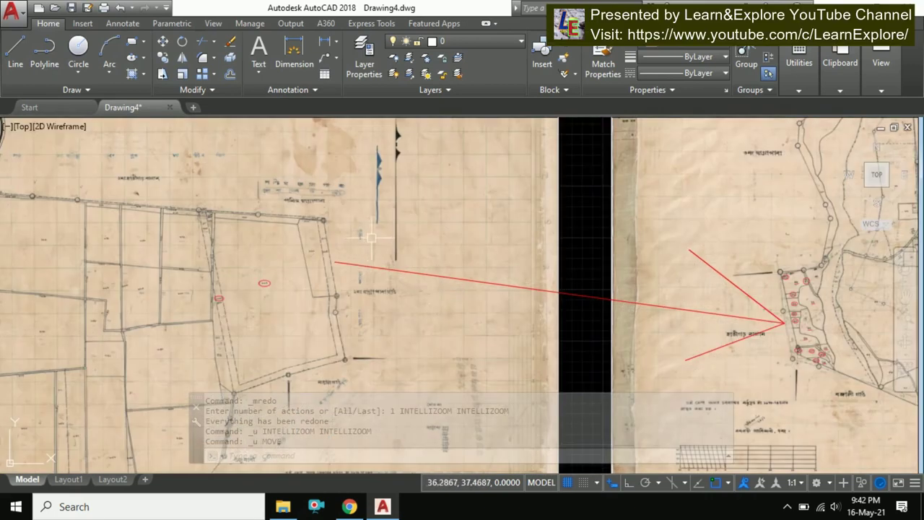
scroll(340, 260, up, 2)
scroll(332, 246, up, 1)
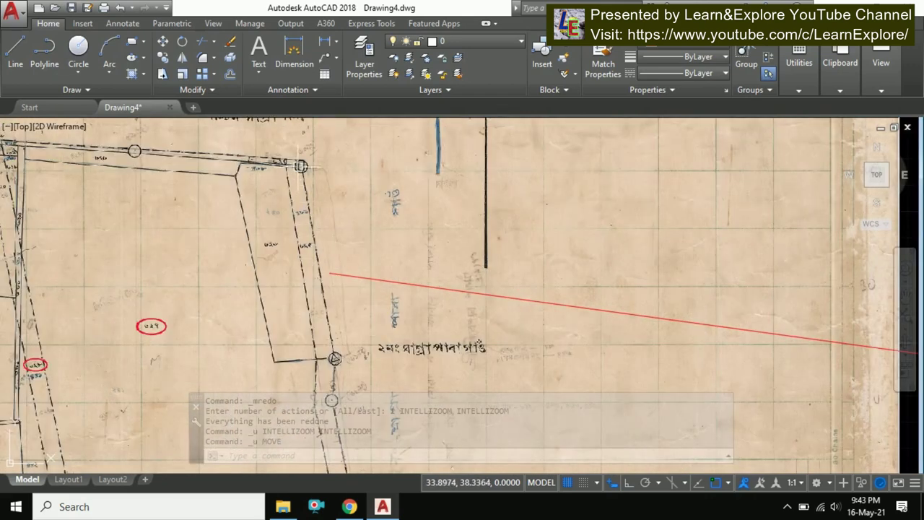
scroll(310, 327, down, 2)
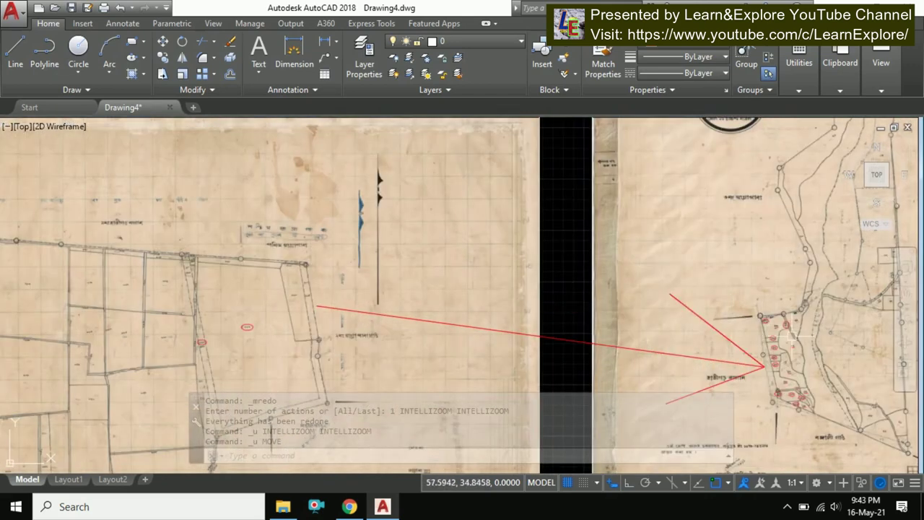
scroll(790, 336, up, 2)
middle_drag(724, 301, 658, 246)
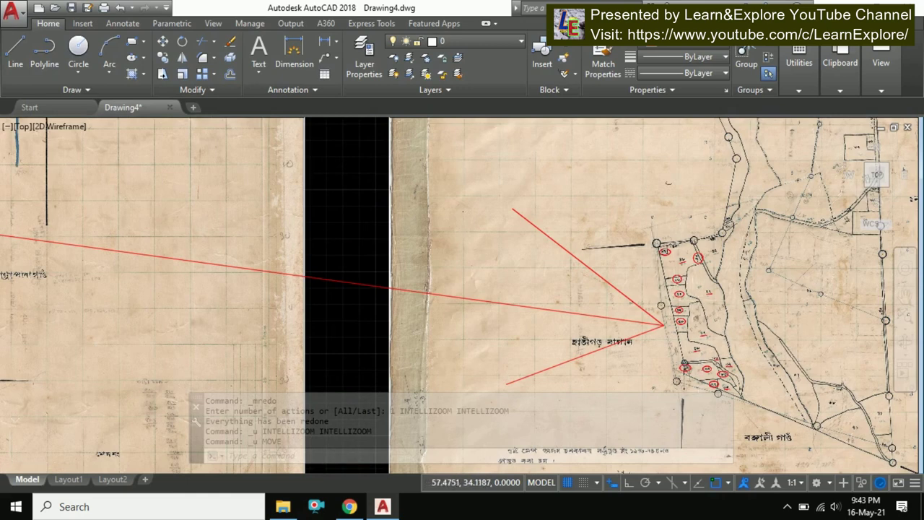
scroll(707, 288, down, 2)
scroll(505, 232, down, 1)
click(514, 232)
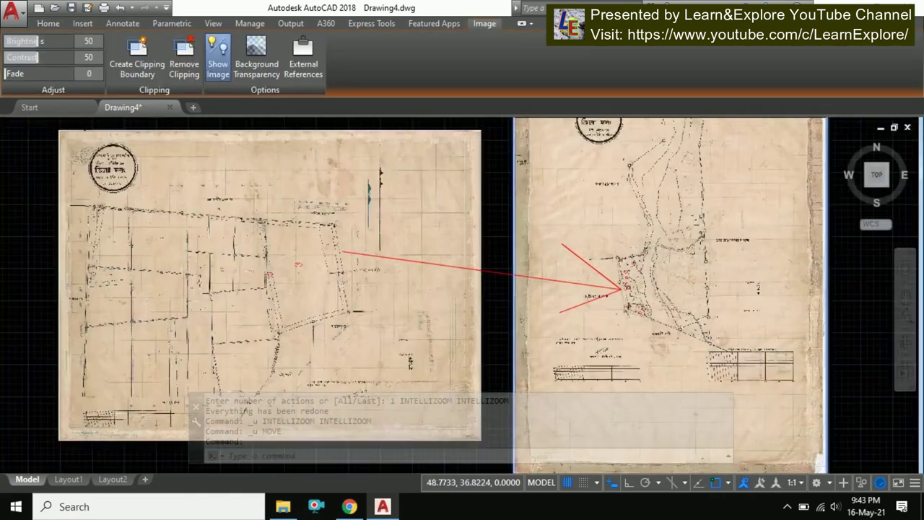
scroll(563, 264, down, 1)
scroll(563, 263, up, 1)
click(563, 262)
text(M)
key(Return)
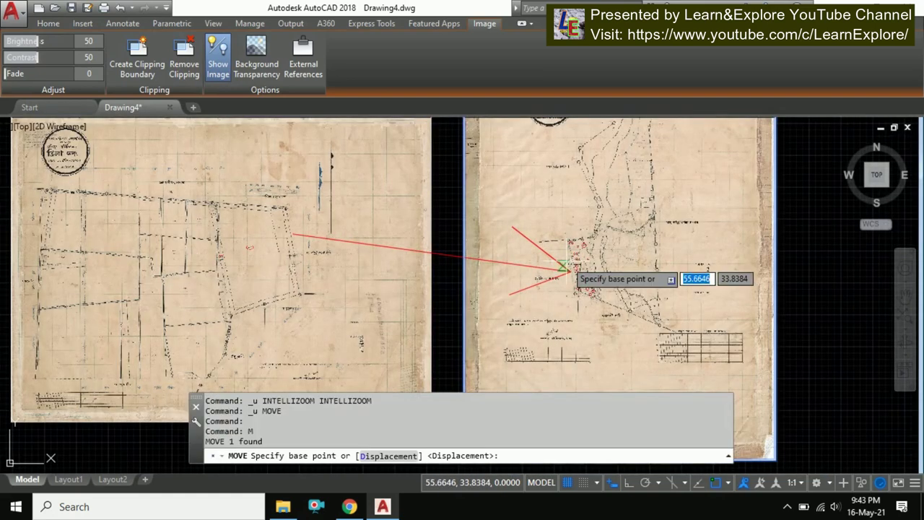
scroll(568, 268, up, 4)
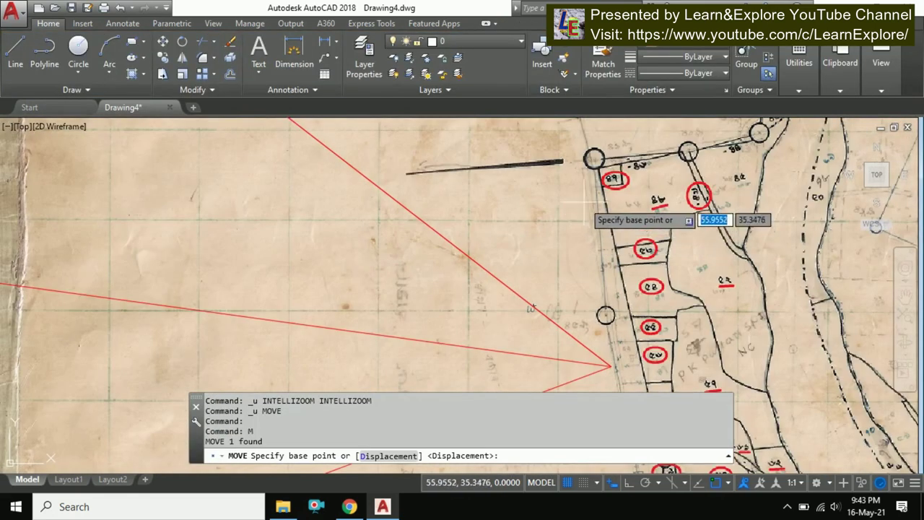
click(593, 158)
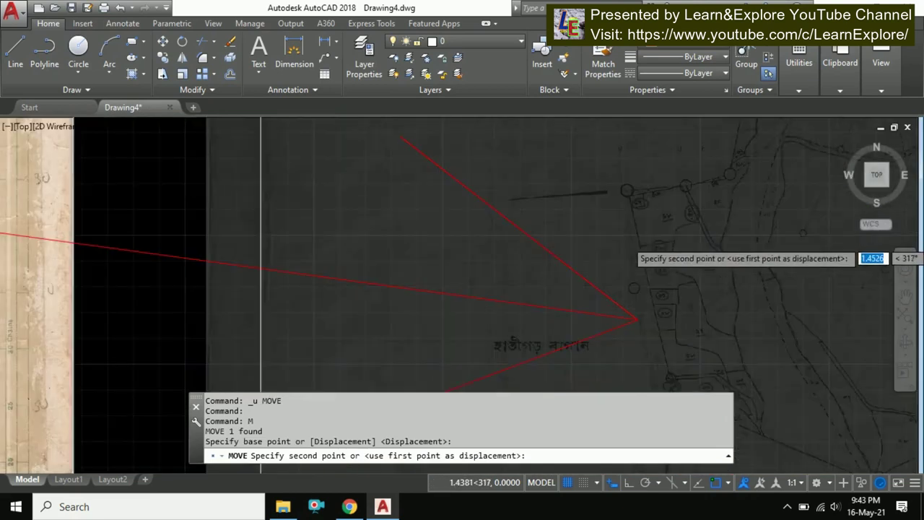
scroll(637, 227, down, 3)
scroll(240, 160, up, 3)
scroll(240, 157, up, 2)
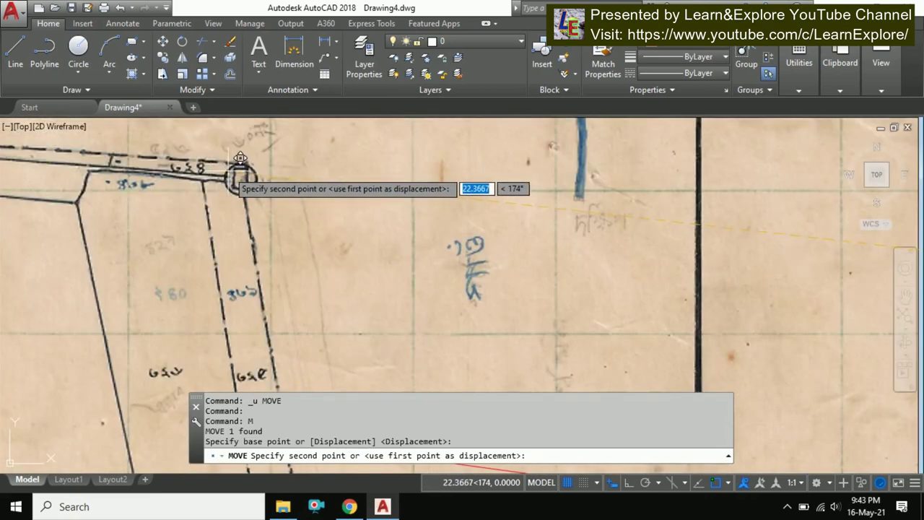
scroll(240, 160, down, 4)
click(453, 237)
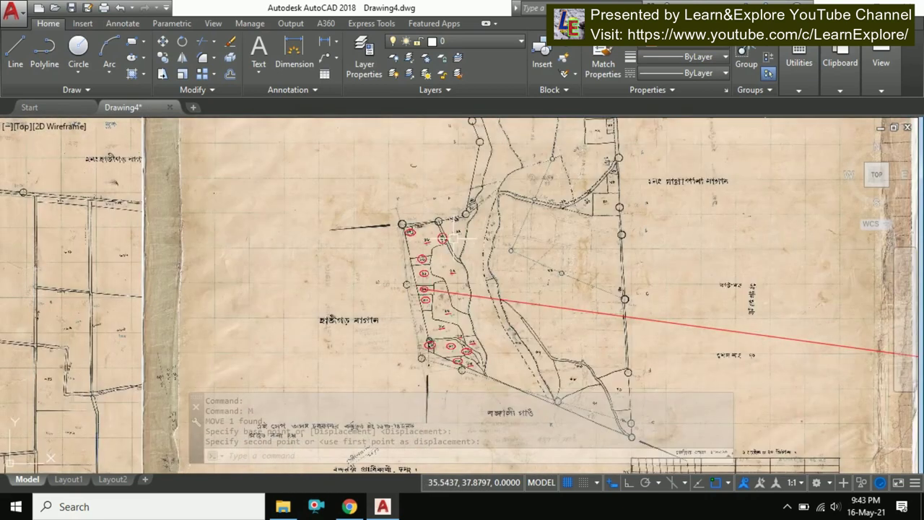
scroll(390, 210, down, 5)
scroll(376, 197, down, 2)
scroll(361, 192, down, 2)
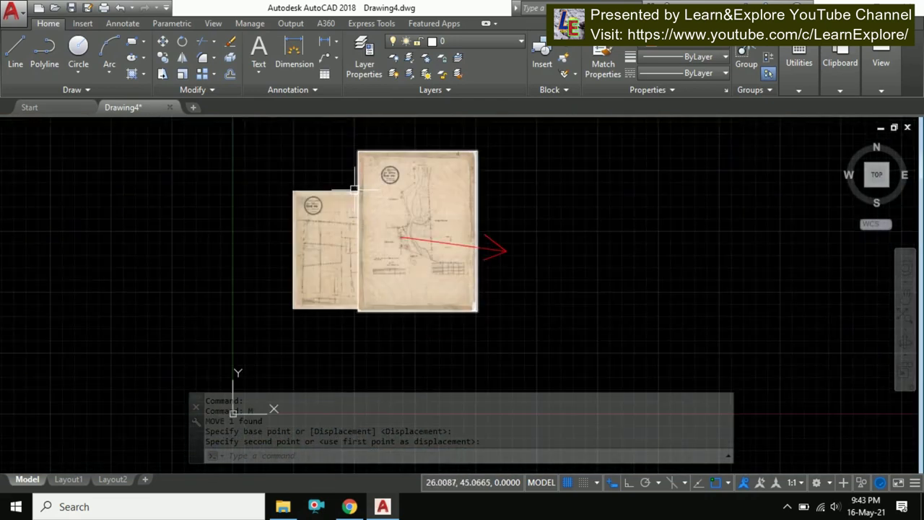
click(354, 189)
click(370, 188)
scroll(401, 228, up, 4)
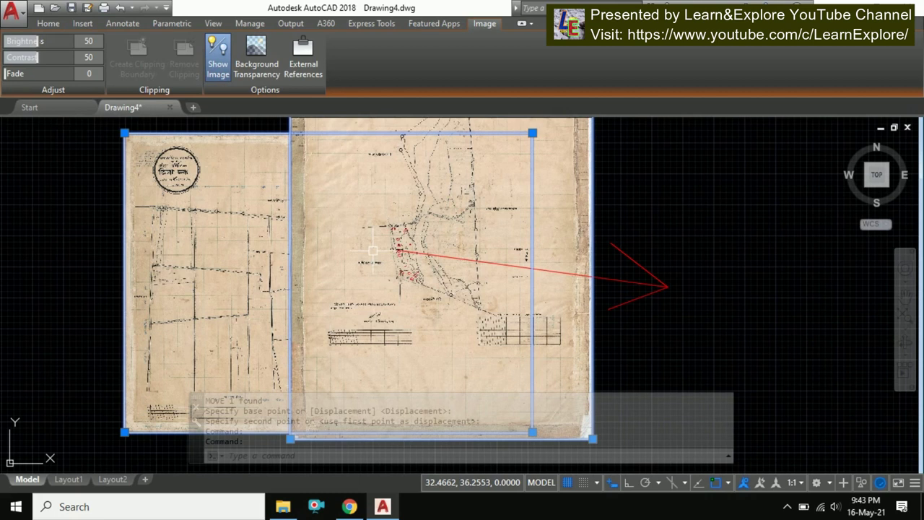
key(Escape)
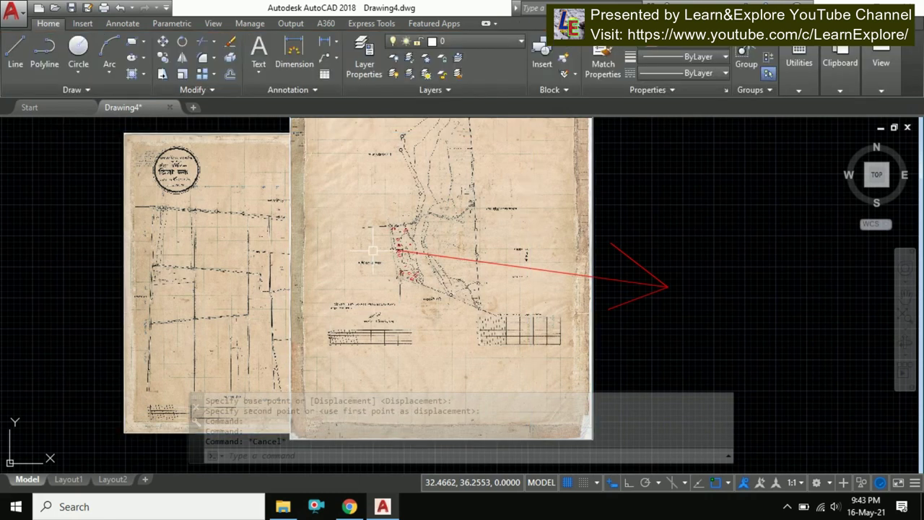
key(ctrl+z)
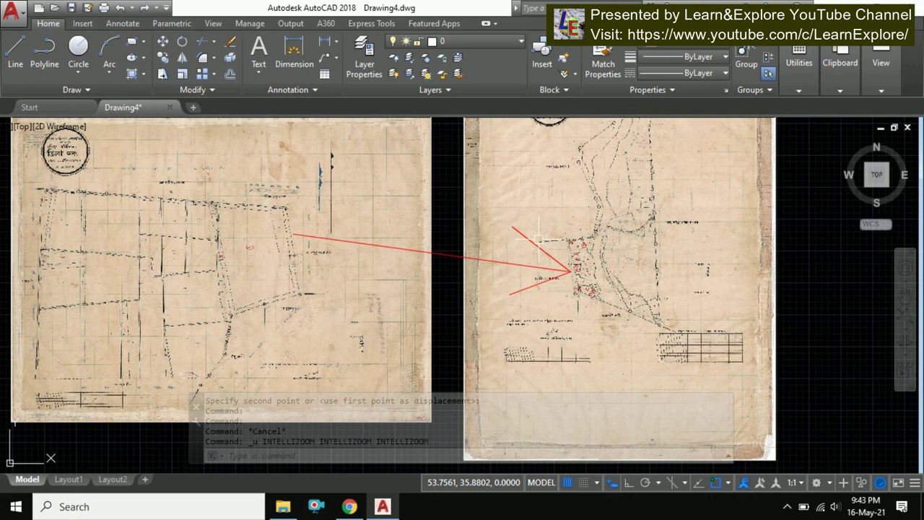
Select the right-hand scanned map sheet to bring up its Image ribbon tab.
click(462, 214)
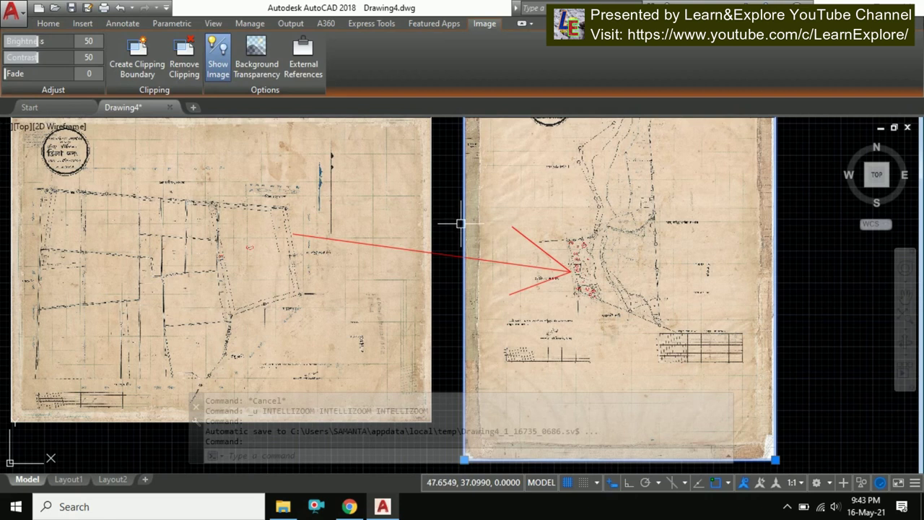
scroll(511, 255, down, 2)
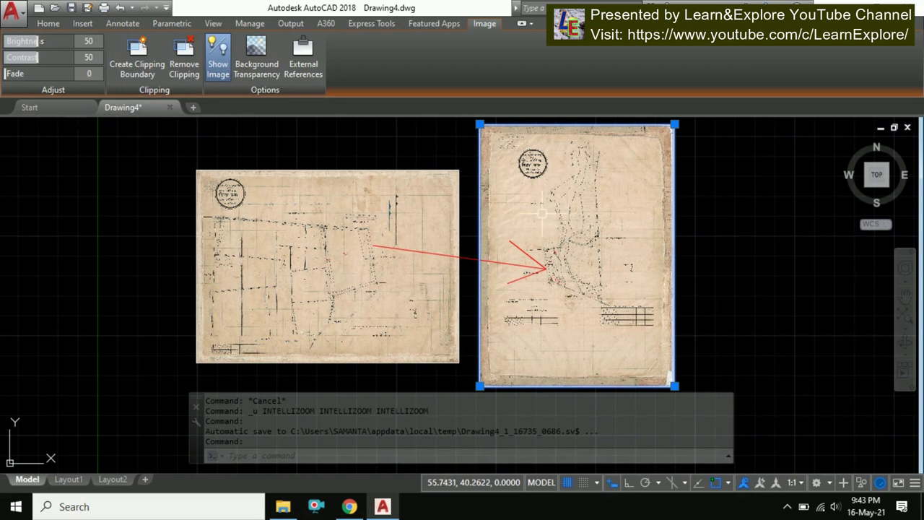
scroll(535, 217, up, 3)
scroll(527, 228, up, 2)
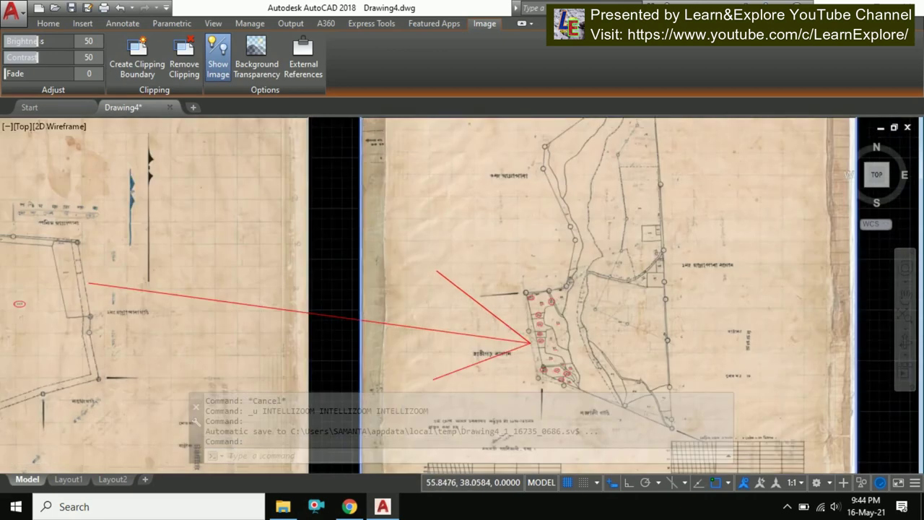
scroll(513, 246, down, 5)
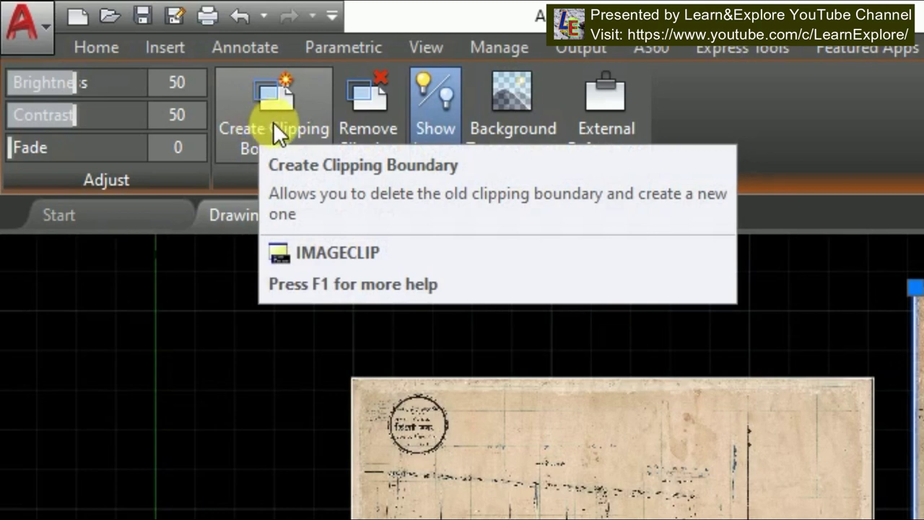
Start Create Clipping Boundary on the right-hand map with a new polygonal (P) boundary.
click(273, 121)
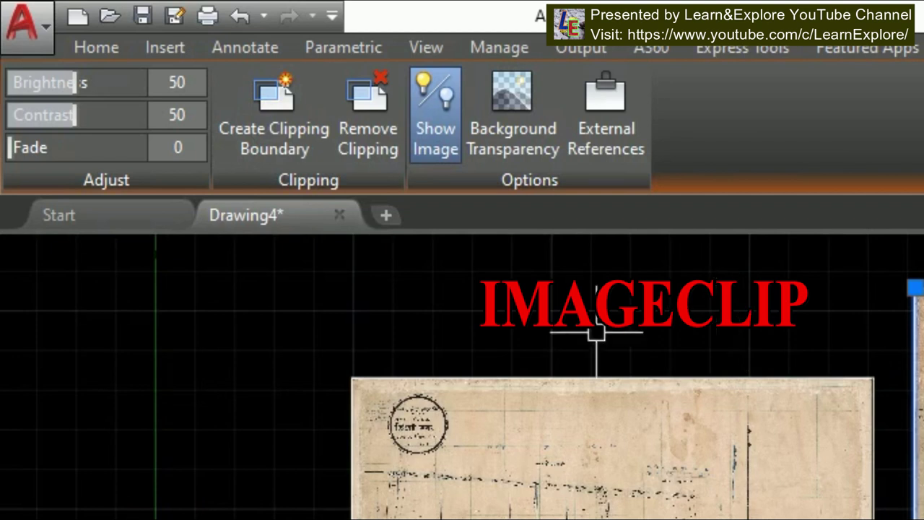
click(245, 130)
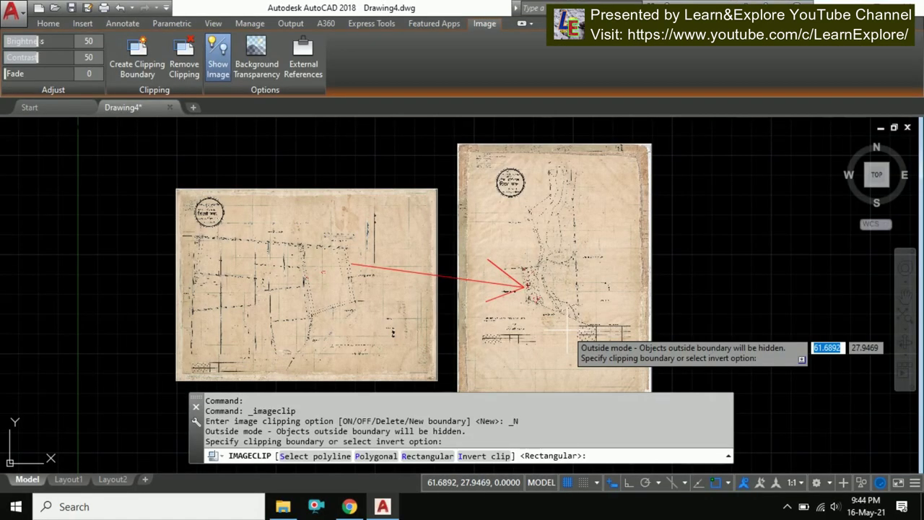
scroll(567, 331, up, 4)
scroll(568, 325, up, 4)
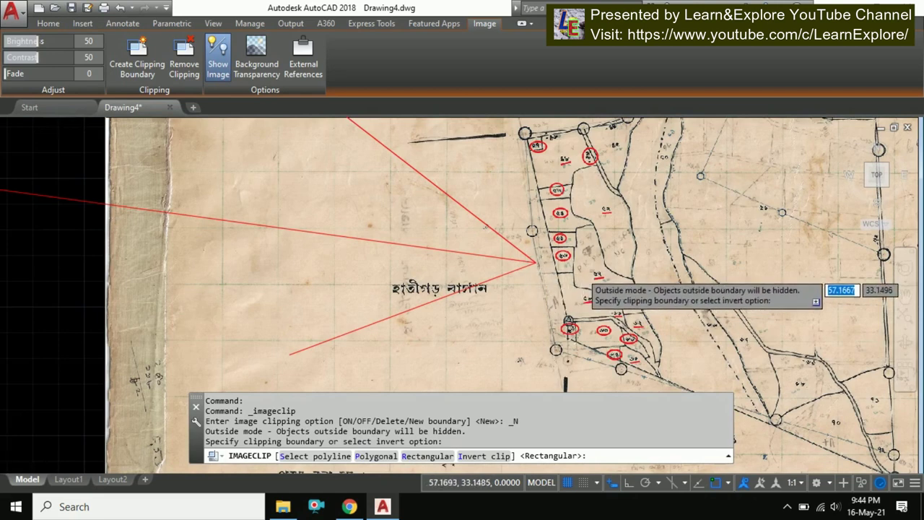
scroll(577, 278, down, 4)
scroll(564, 267, down, 2)
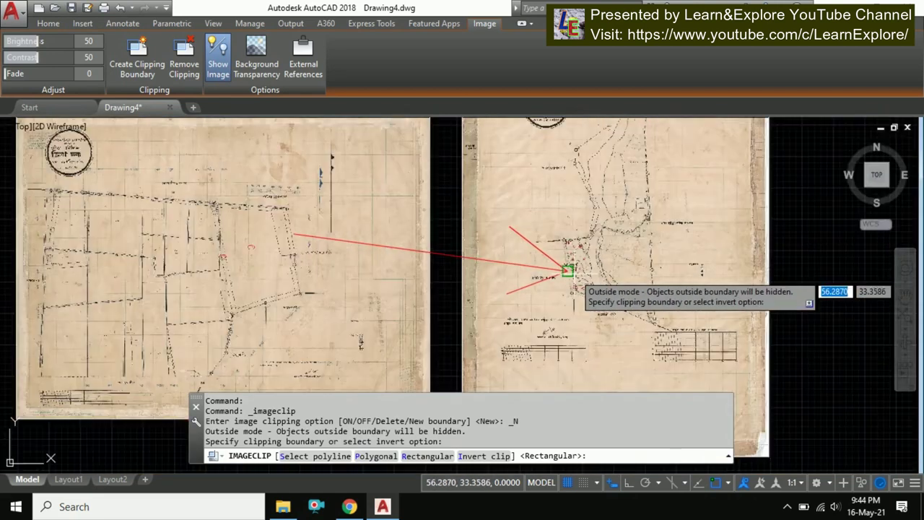
text(p)
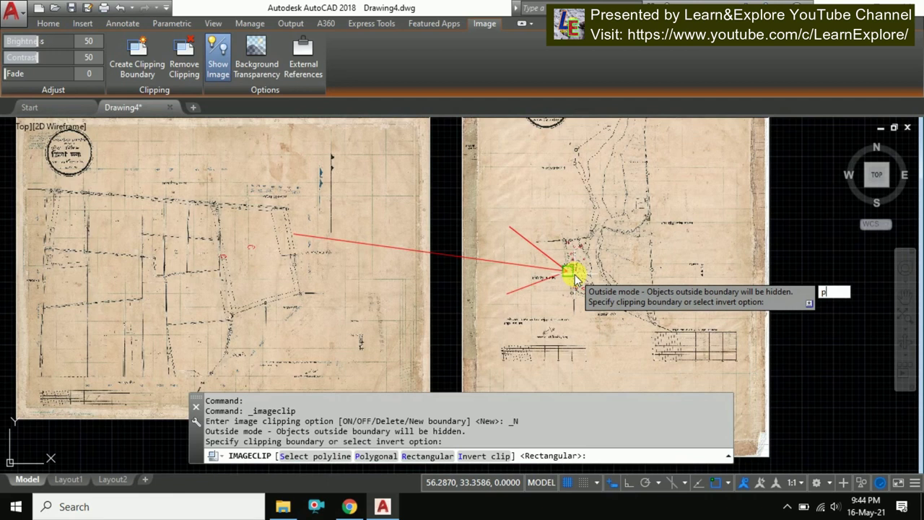
Place the first clip vertices at the lower-right junction and beside the lower circled plots.
key(Return)
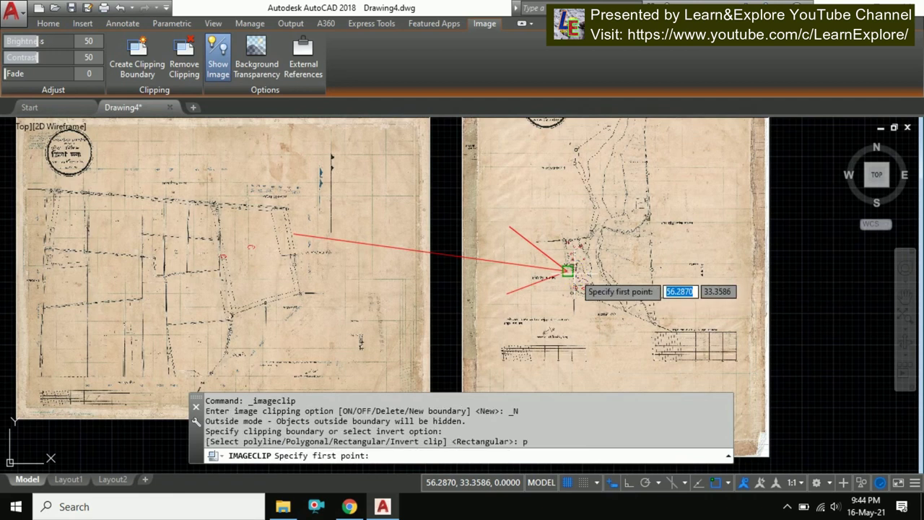
scroll(550, 258, up, 3)
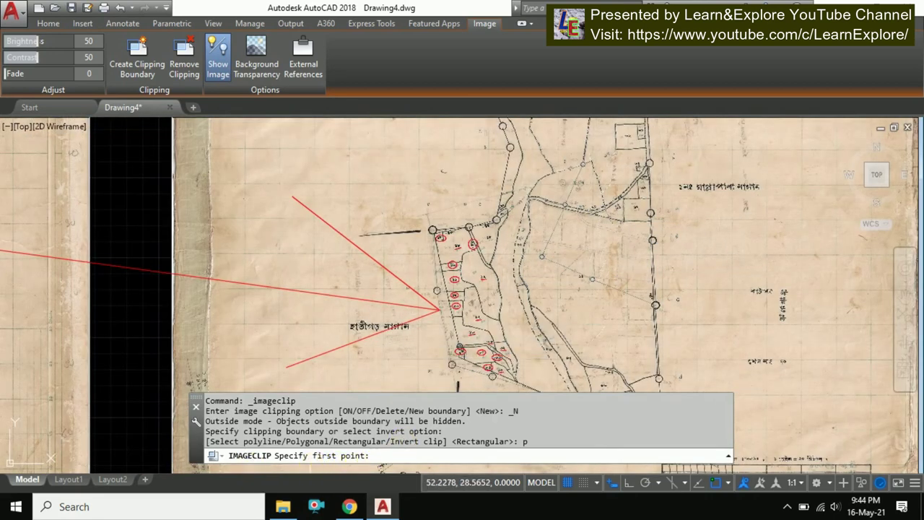
scroll(505, 244, down, 2)
scroll(493, 238, down, 2)
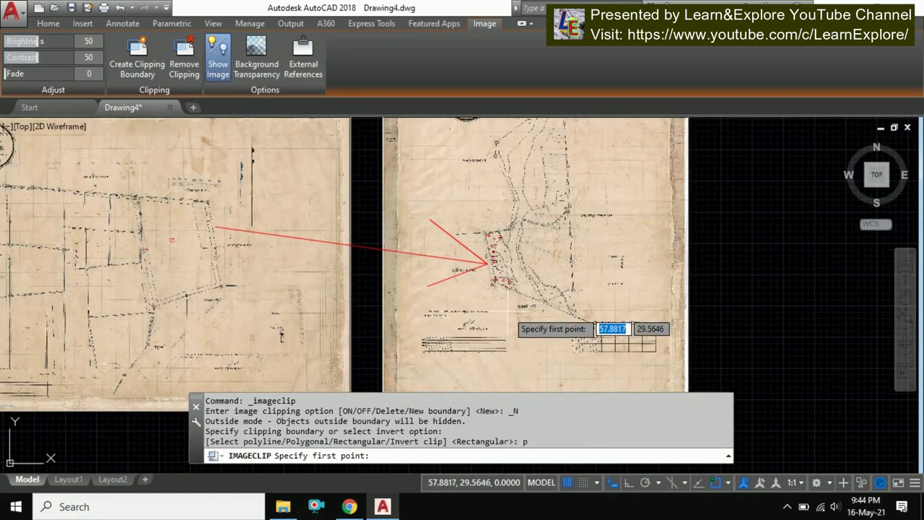
scroll(495, 293, down, 2)
scroll(498, 296, up, 4)
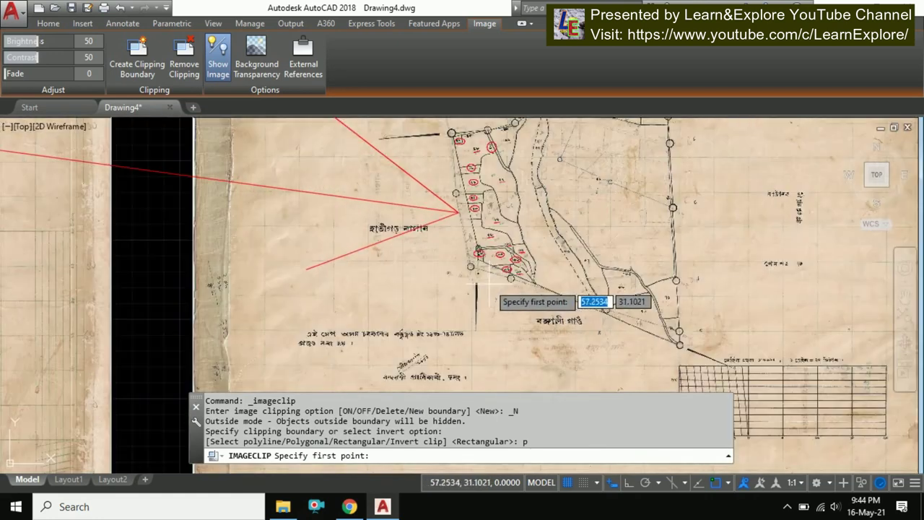
scroll(653, 340, up, 5)
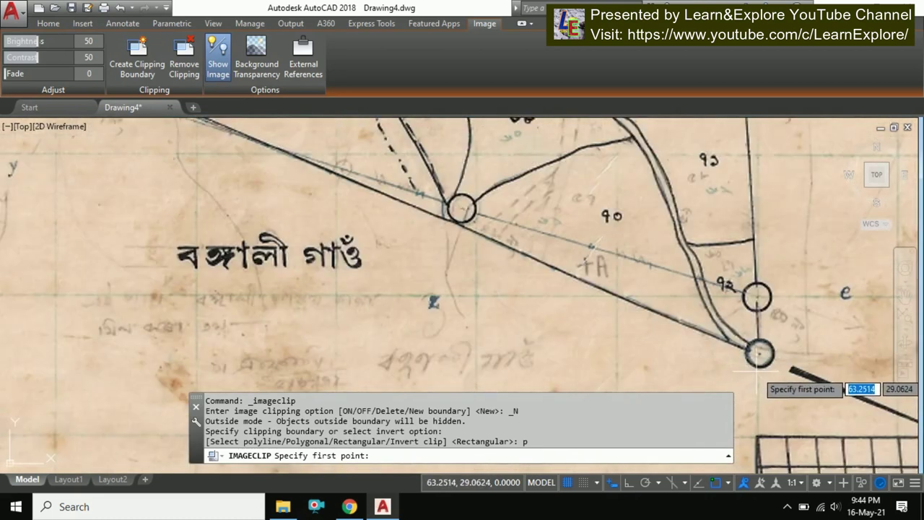
click(755, 371)
scroll(654, 332, down, 3)
scroll(491, 260, up, 5)
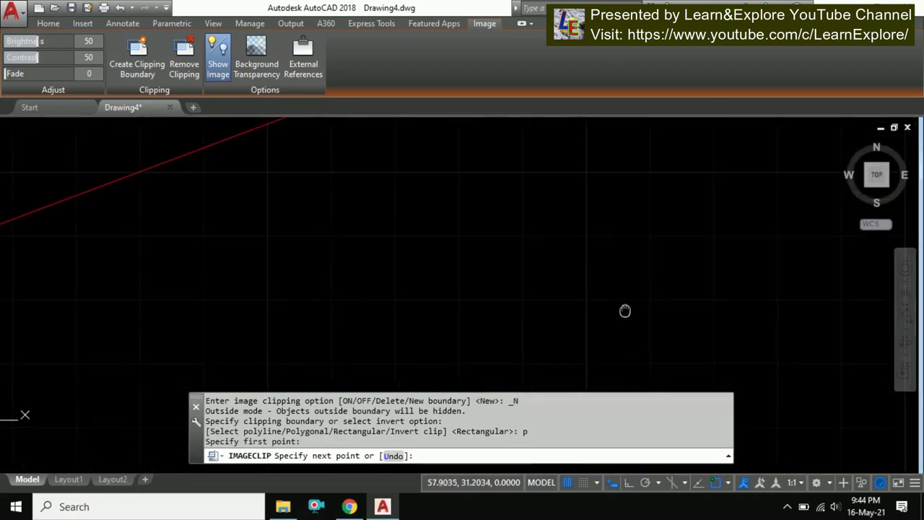
middle_drag(684, 402, 657, 356)
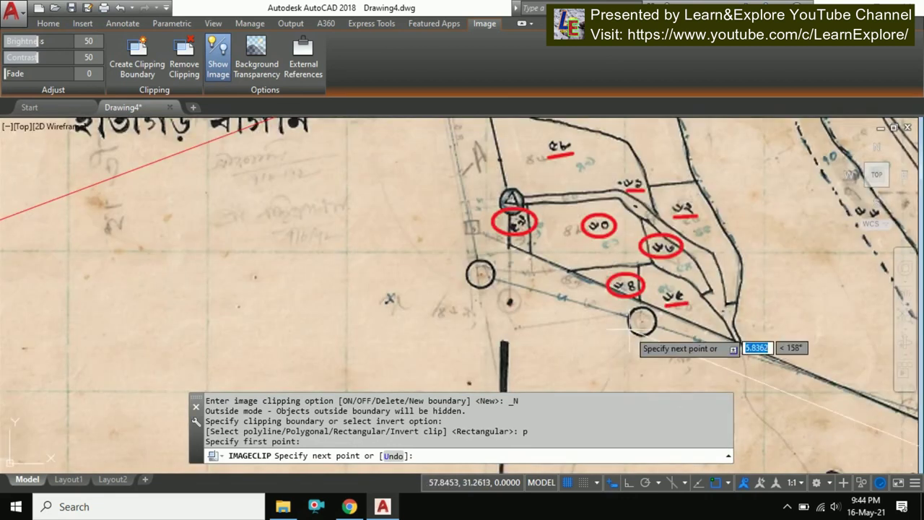
click(636, 348)
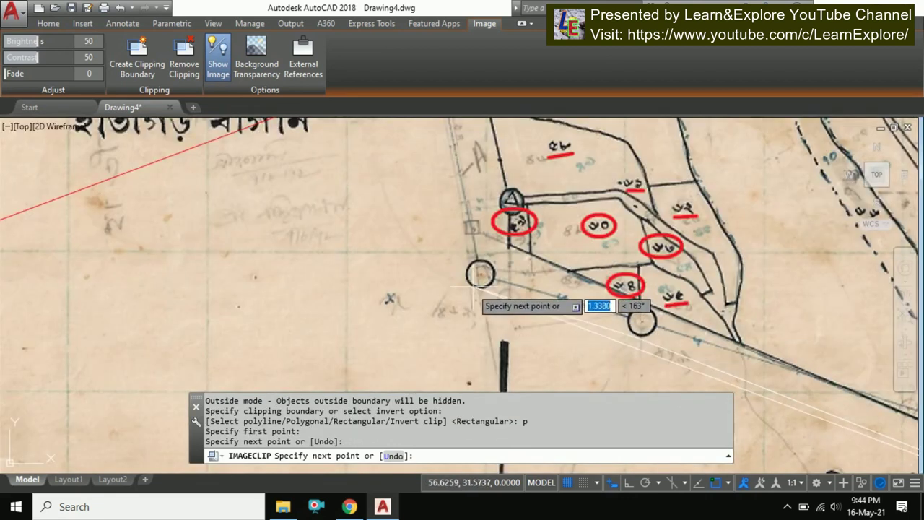
click(465, 292)
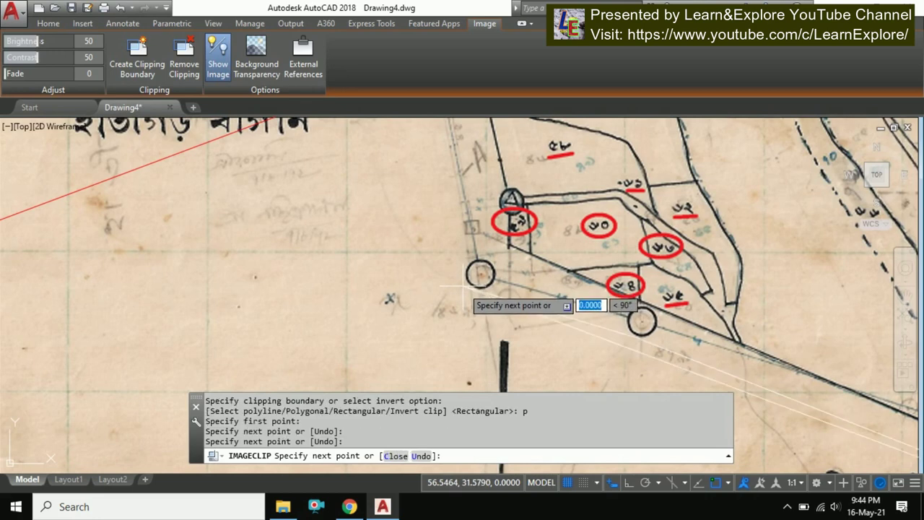
Undo the misplaced clip vertex and re-place it at the boundary post.
scroll(465, 292, down, 4)
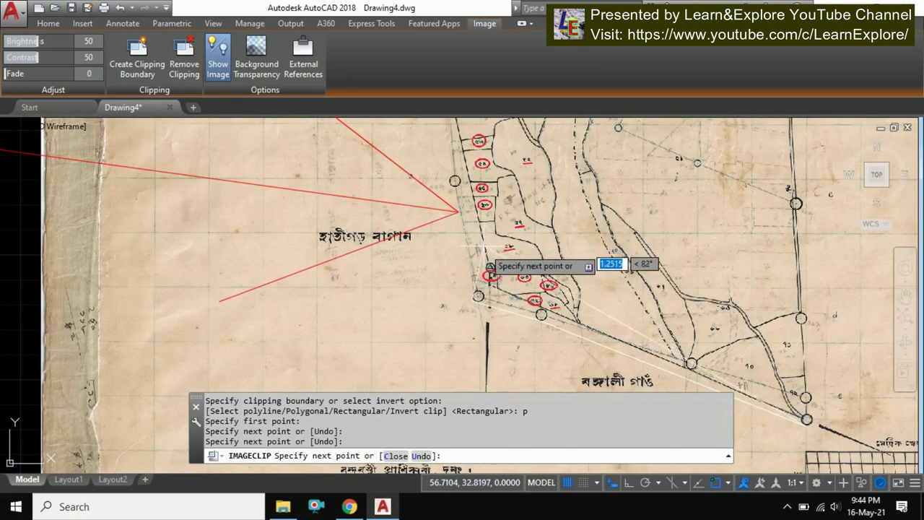
scroll(505, 303, down, 2)
scroll(517, 318, down, 1)
scroll(517, 288, up, 1)
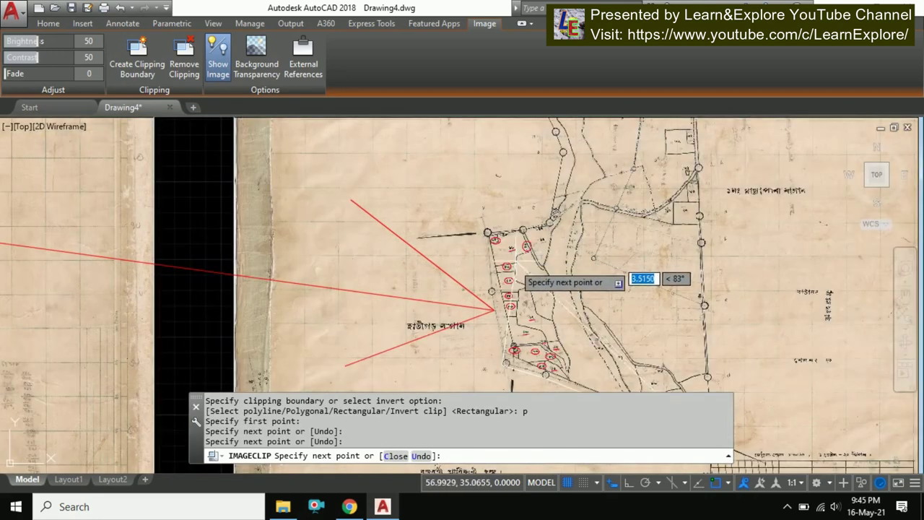
scroll(523, 332, down, 1)
scroll(521, 361, up, 7)
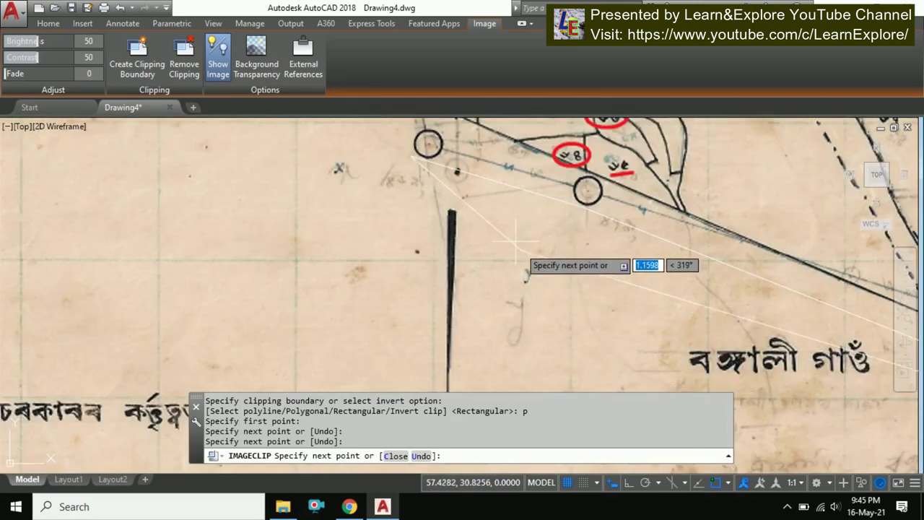
scroll(491, 274, down, 1)
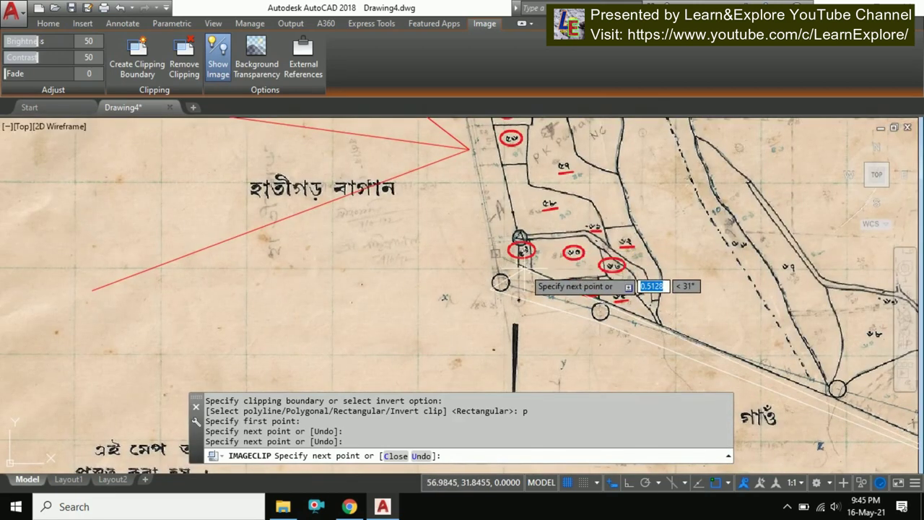
text(u)
key(Return)
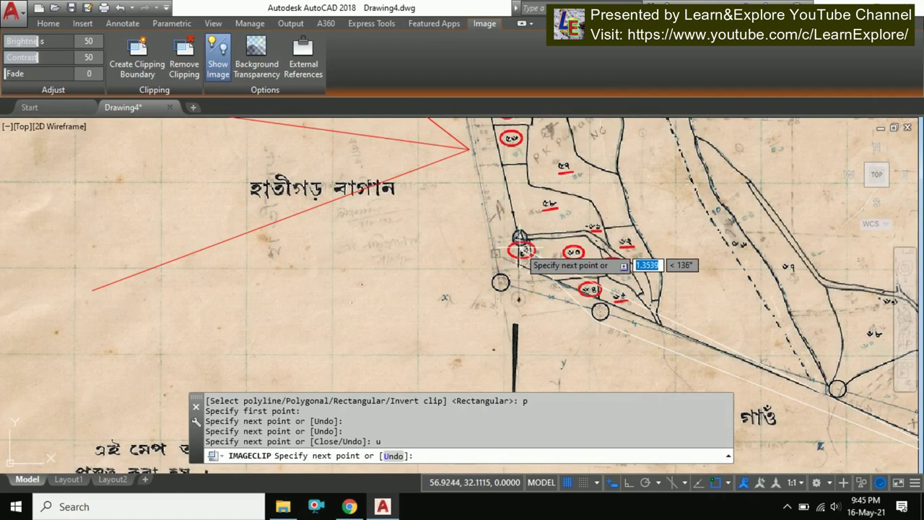
scroll(498, 256, up, 2)
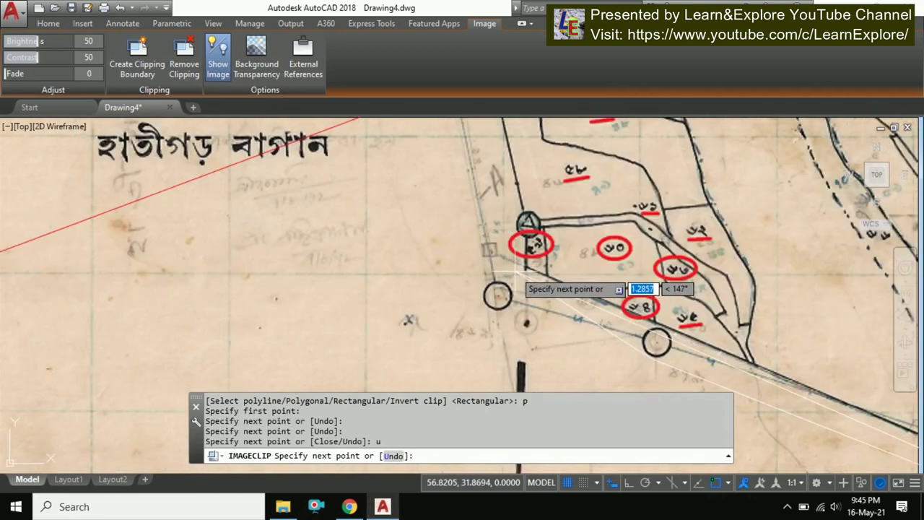
click(521, 274)
Add clip vertices at the plots' corner post, the top boundary post and the sheet's upper edge.
scroll(530, 223, up, 4)
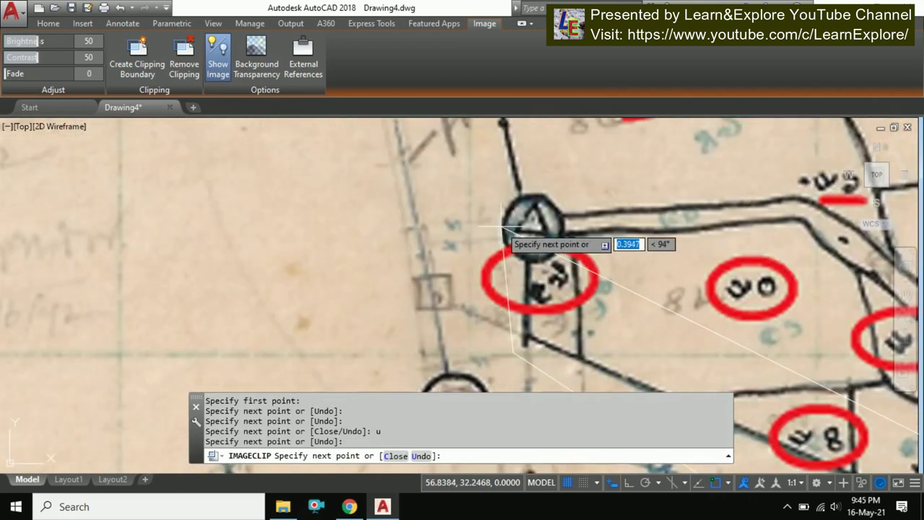
click(497, 228)
scroll(518, 287, down, 4)
scroll(513, 304, down, 4)
scroll(508, 217, up, 3)
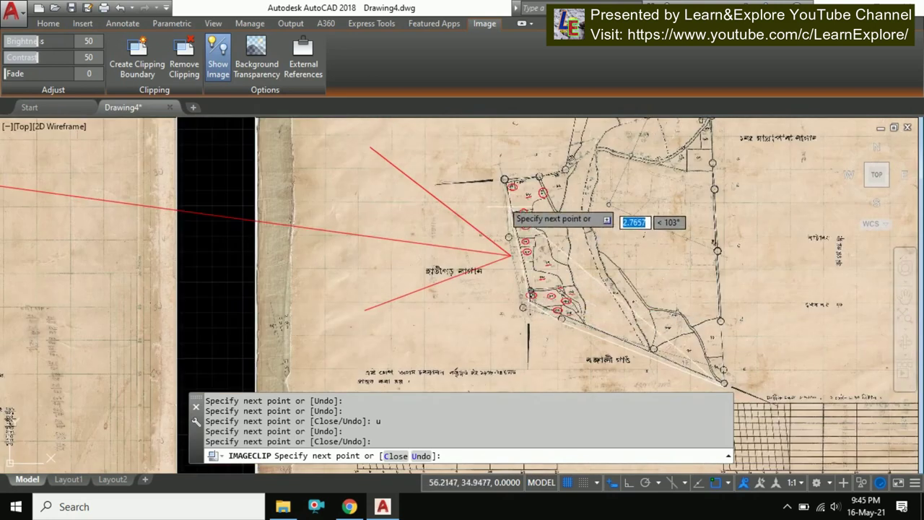
scroll(505, 191, up, 2)
scroll(505, 181, up, 2)
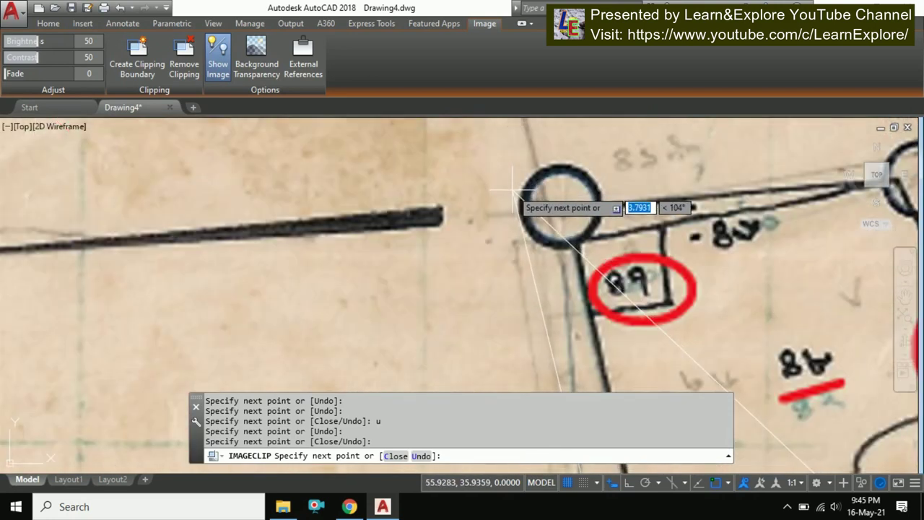
click(511, 181)
scroll(511, 181, down, 2)
scroll(574, 209, down, 4)
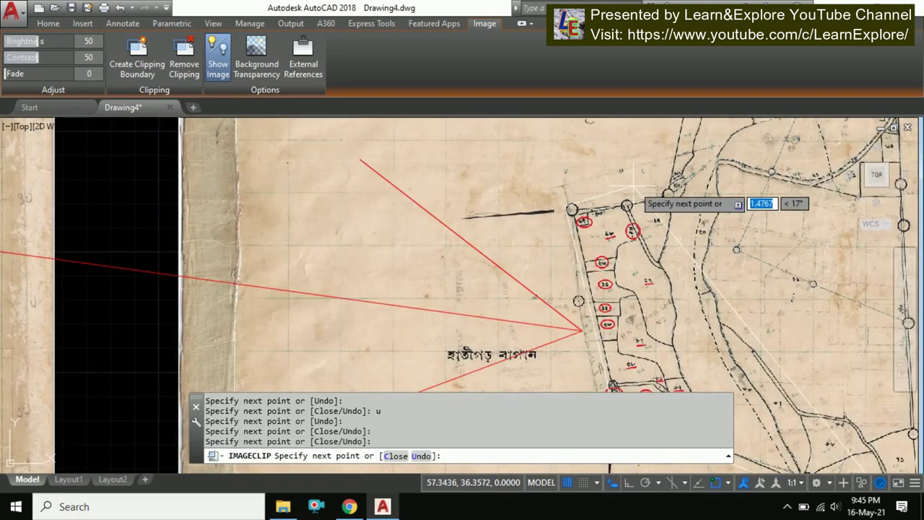
click(664, 192)
scroll(643, 213, down, 3)
click(615, 148)
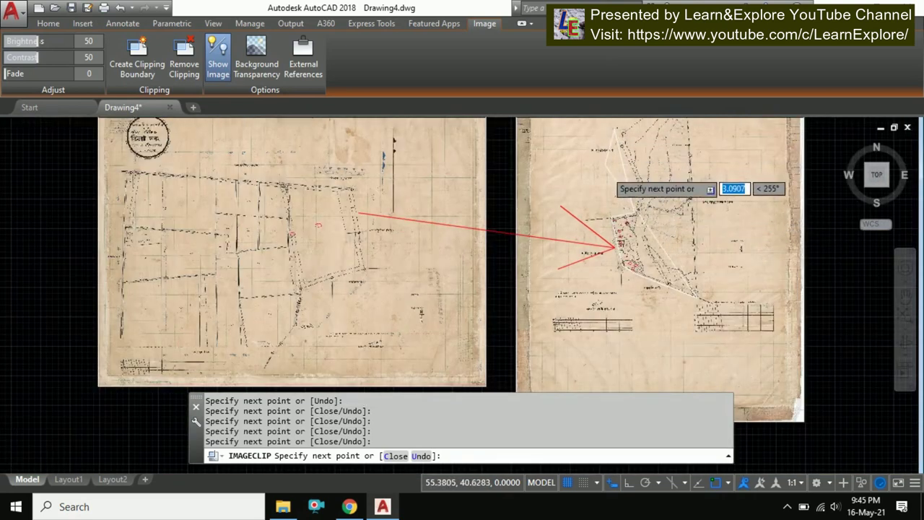
scroll(612, 173, down, 3)
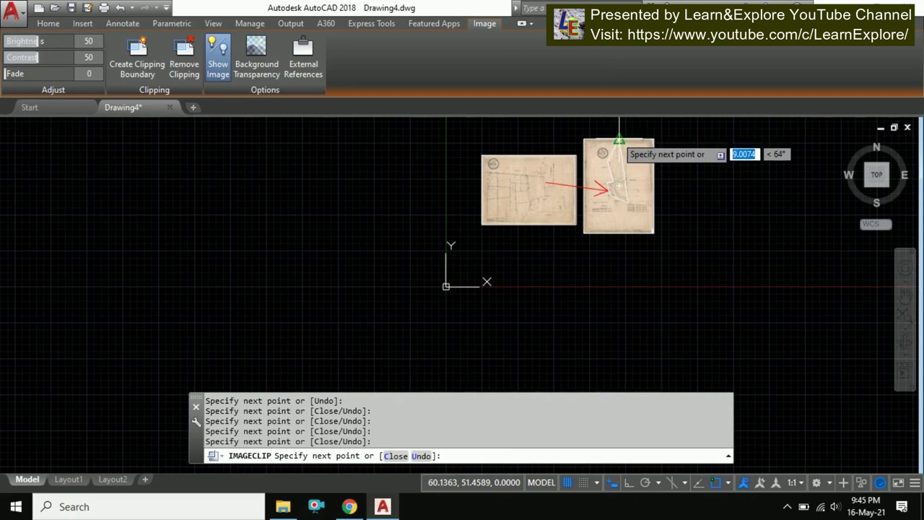
scroll(617, 133, up, 5)
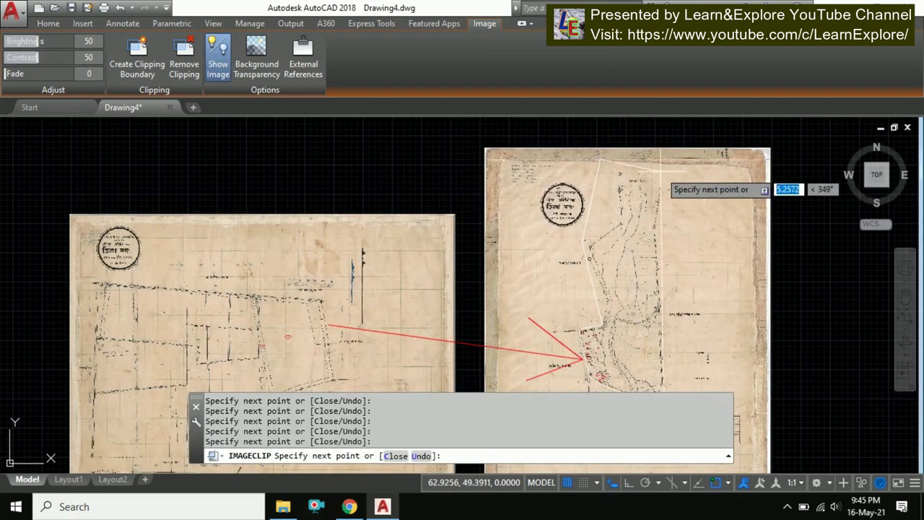
scroll(683, 191, down, 3)
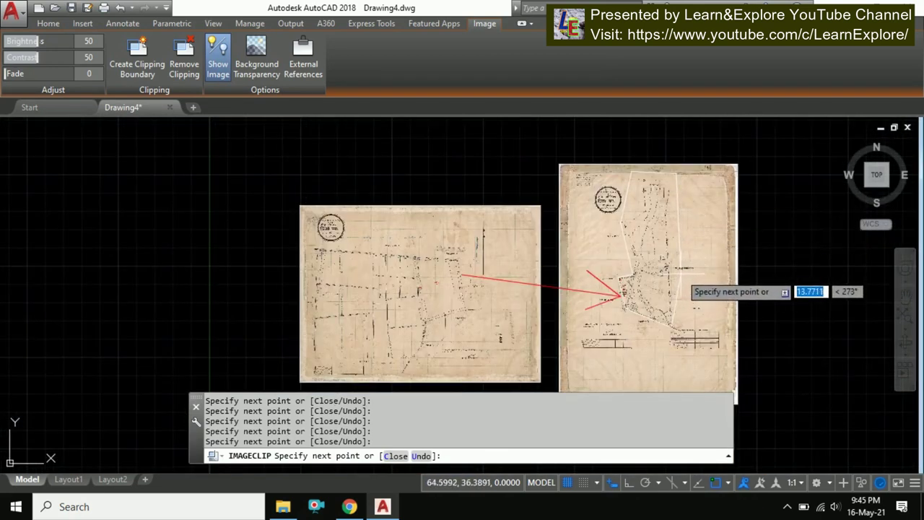
scroll(671, 325, up, 4)
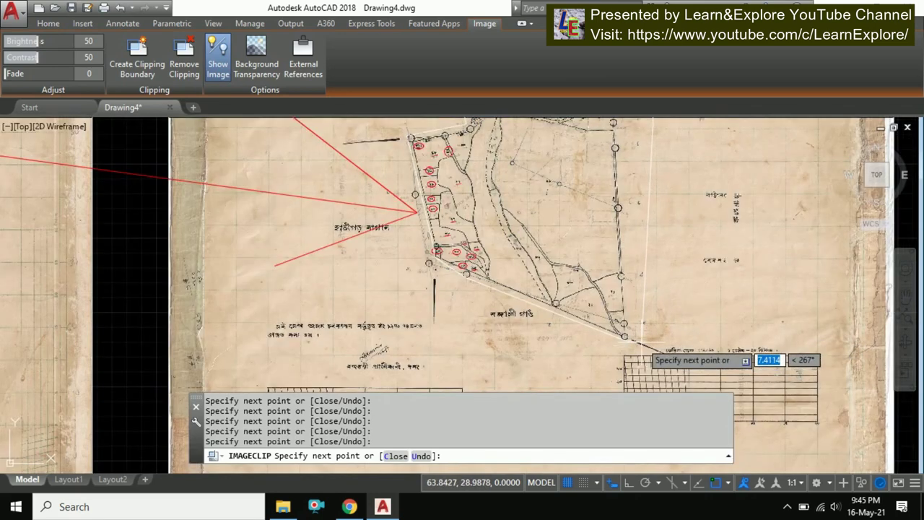
scroll(651, 321, down, 4)
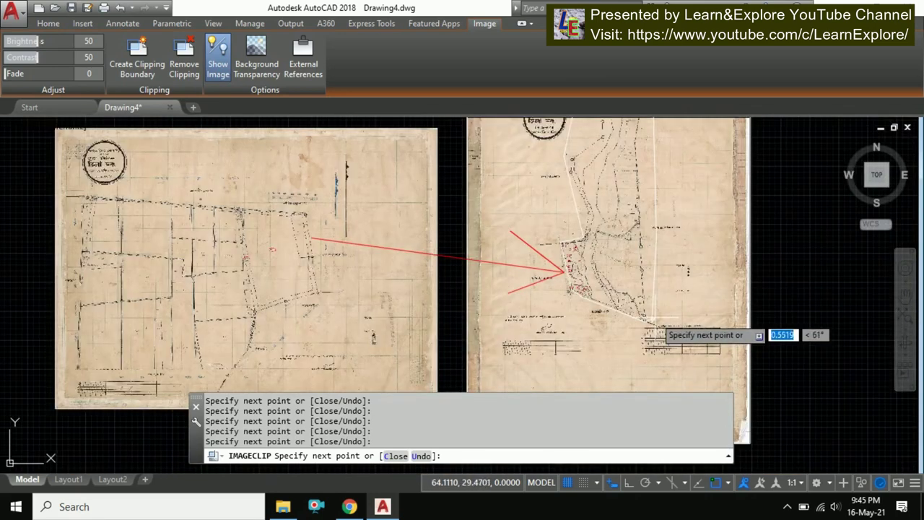
scroll(653, 323, down, 2)
scroll(639, 274, up, 3)
scroll(637, 269, up, 2)
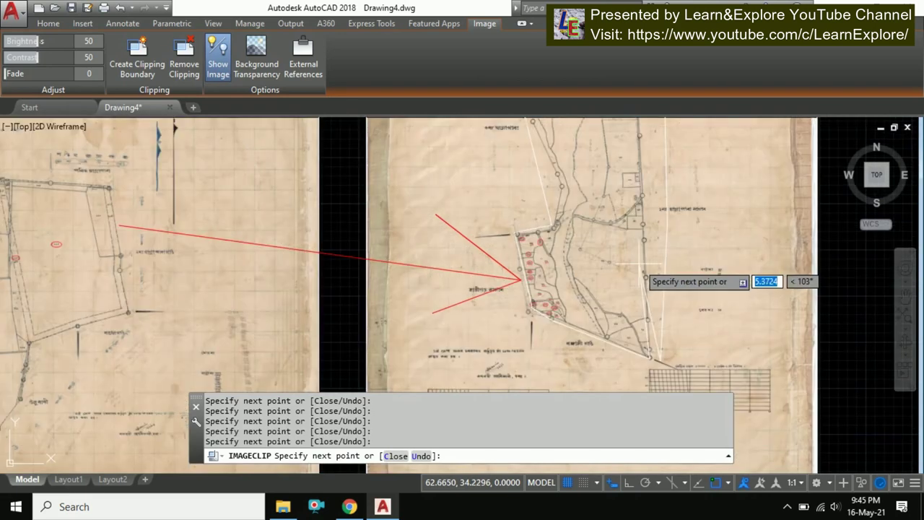
Close the polygonal outline to clip the right-hand map around the red-marked plots.
key(Return)
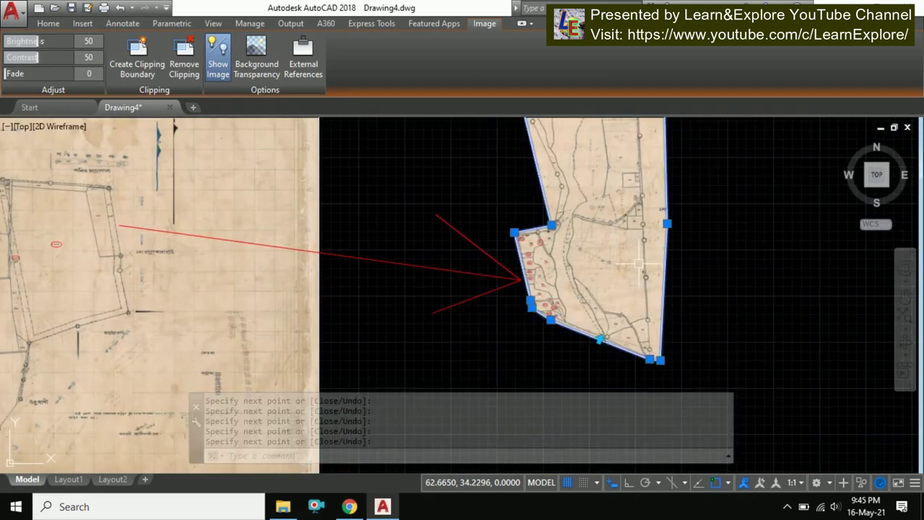
scroll(540, 266, down, 2)
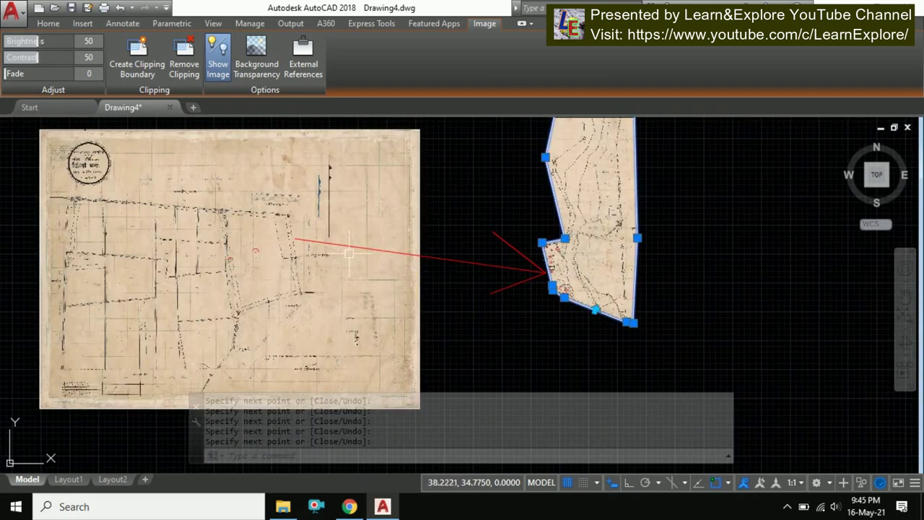
scroll(408, 260, up, 2)
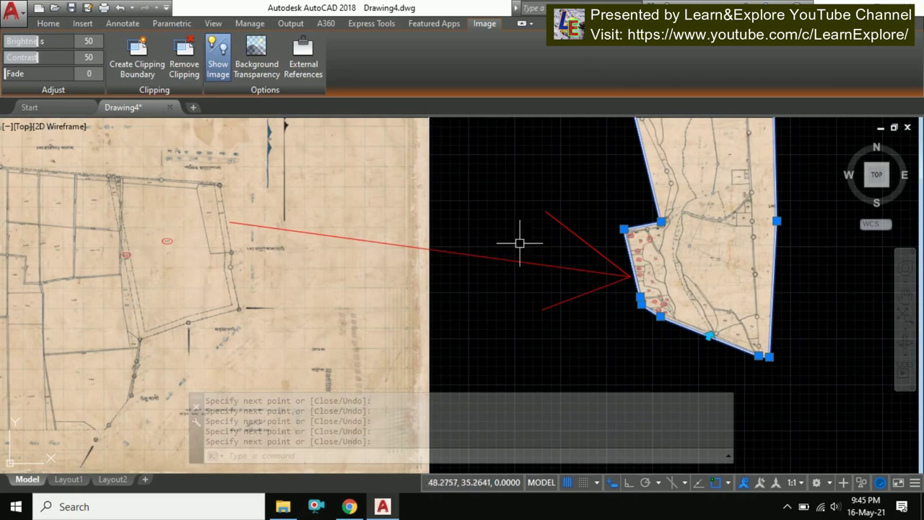
key(Escape)
scroll(630, 230, up, 2)
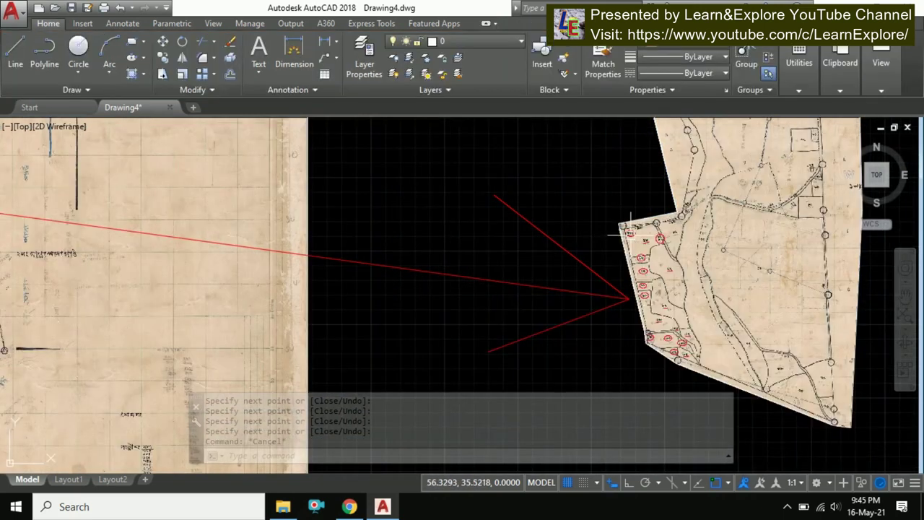
Move the clipped map so its corner survey circle lands on the left sheet's matching circle.
click(619, 251)
text(m)
key(Return)
scroll(628, 227, up, 2)
scroll(619, 225, up, 5)
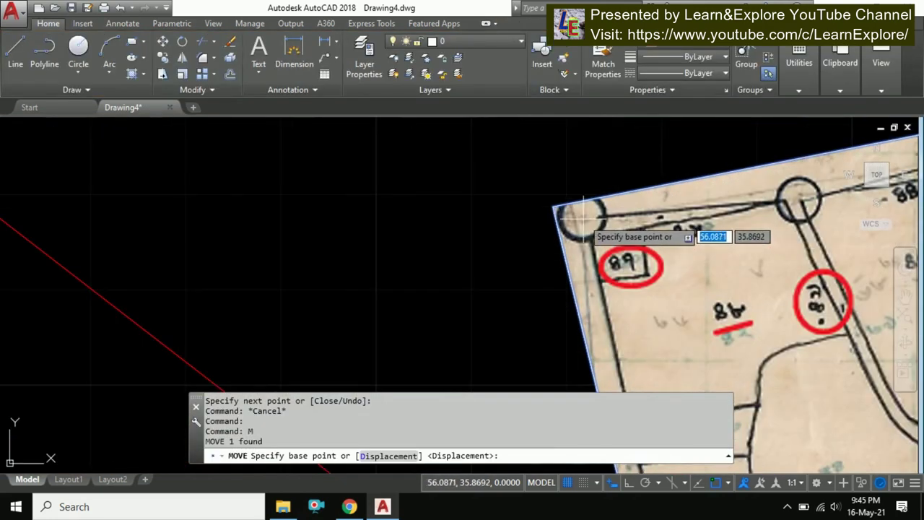
click(584, 214)
scroll(618, 227, down, 3)
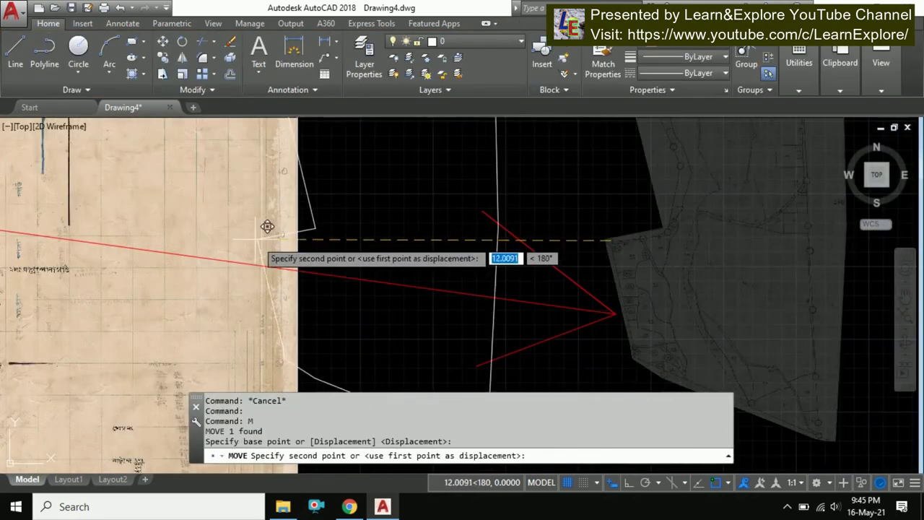
middle_drag(264, 226, 545, 287)
scroll(253, 188, up, 3)
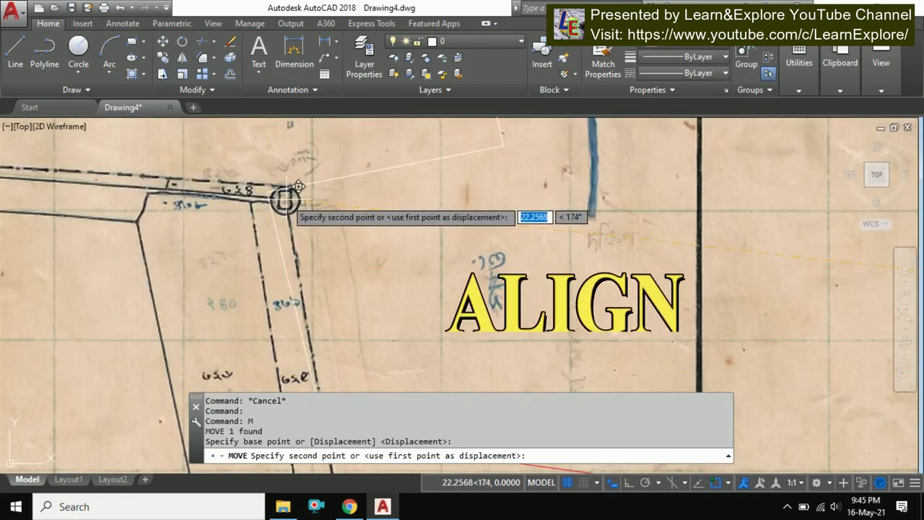
scroll(286, 198, down, 2)
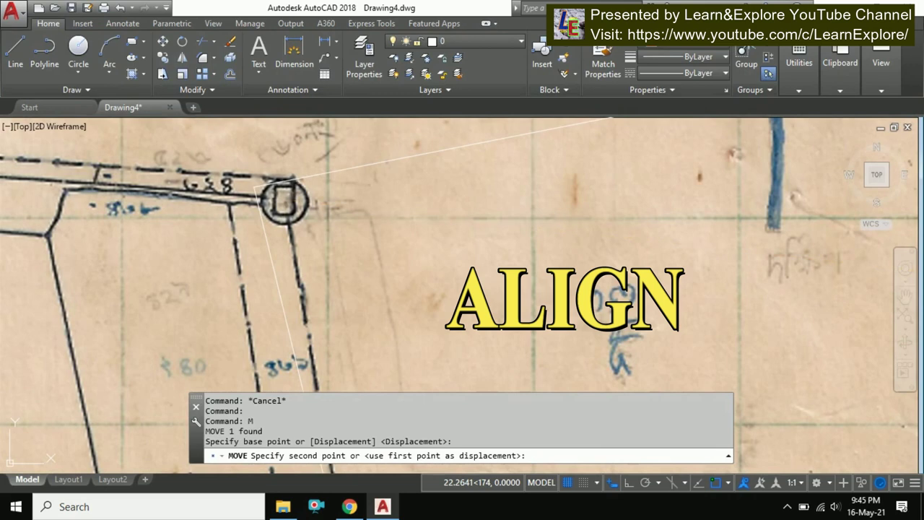
click(305, 200)
scroll(345, 210, down, 2)
scroll(354, 316, up, 4)
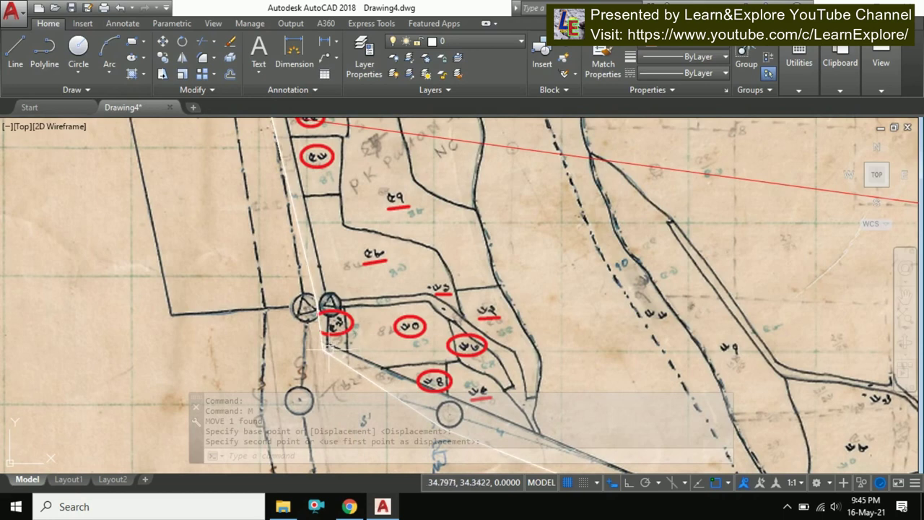
click(326, 349)
scroll(328, 347, down, 2)
Undo the trial move and zoom, then erase the red arrow lines.
scroll(433, 295, down, 1)
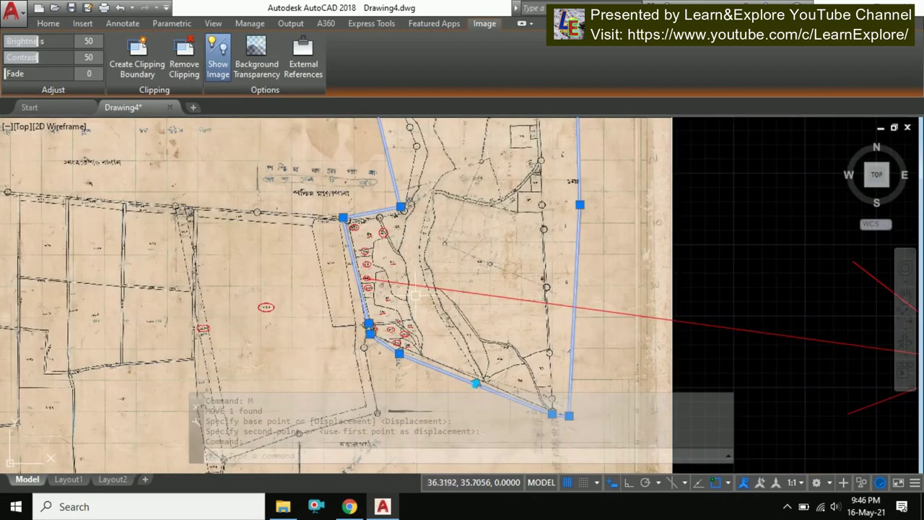
text(m)
key(Return)
key(Escape)
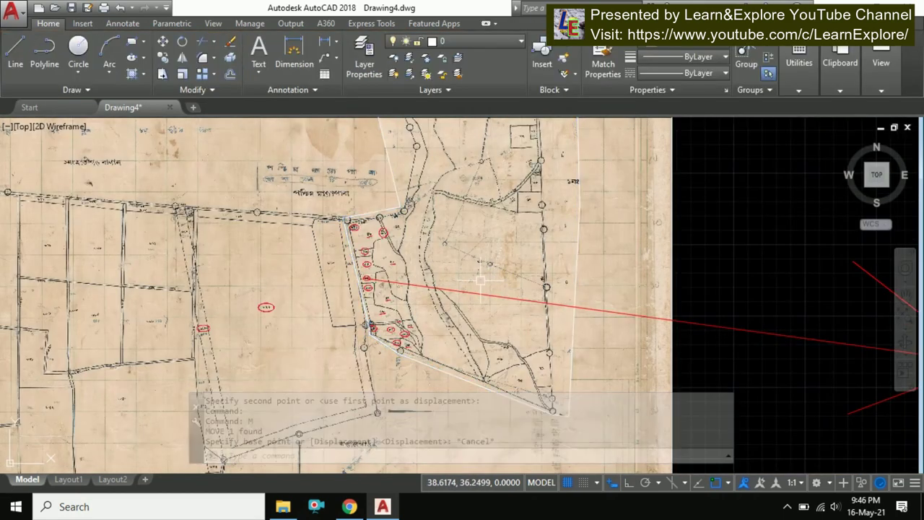
key(ctrl+z)
key(ctrl+z)
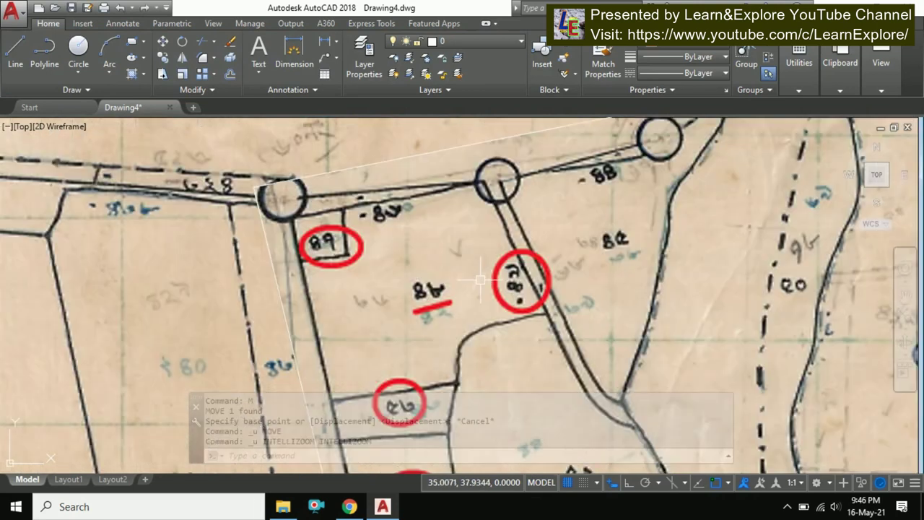
key(ctrl+z)
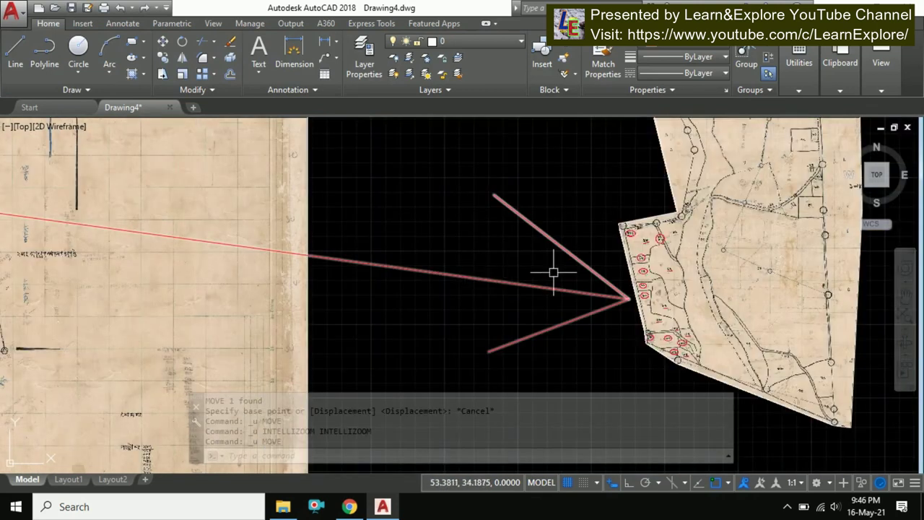
key(Escape)
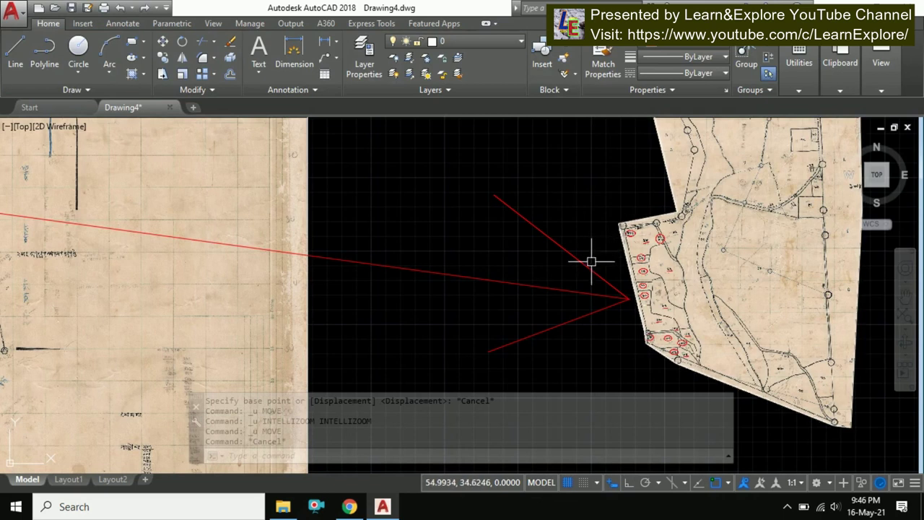
click(586, 263)
key(Return)
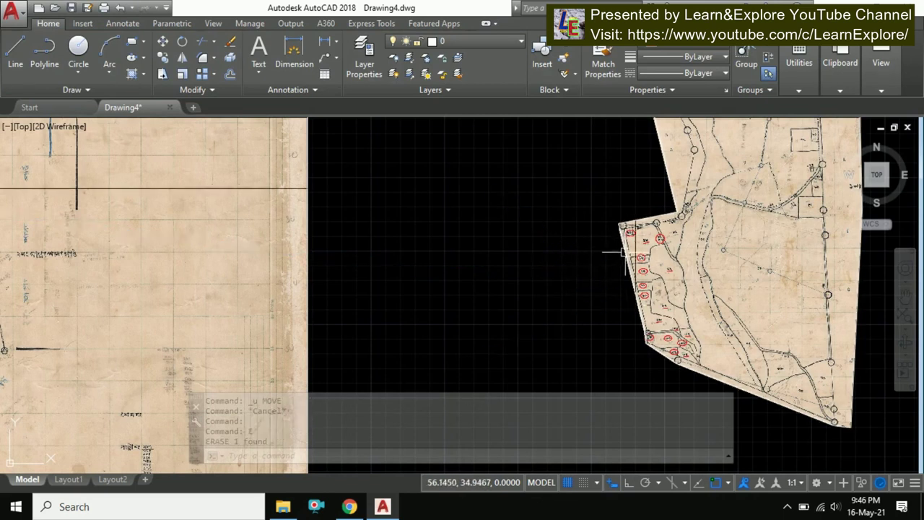
Move the clipped map piece close beside the adjoining map sheet.
click(621, 267)
text(m)
key(Return)
click(585, 292)
click(375, 301)
scroll(296, 238, down, 4)
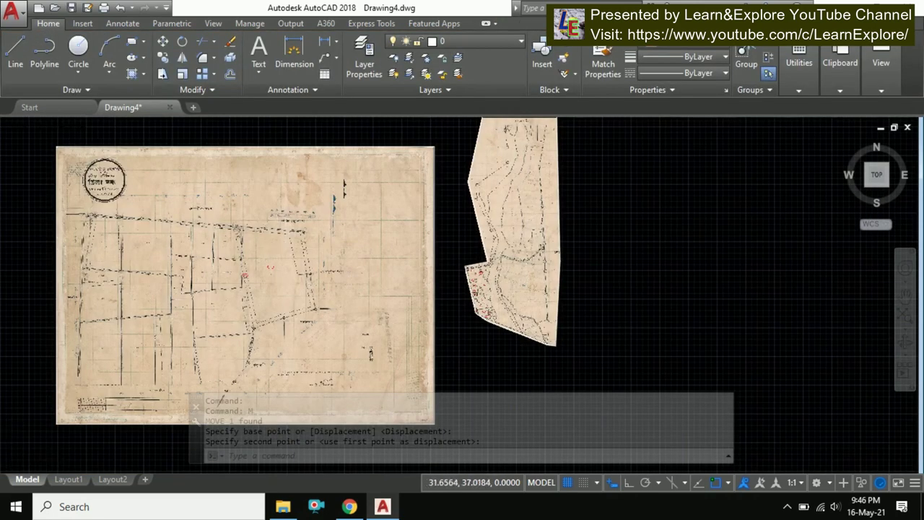
scroll(292, 231, up, 2)
scroll(292, 231, up, 1)
scroll(290, 229, up, 1)
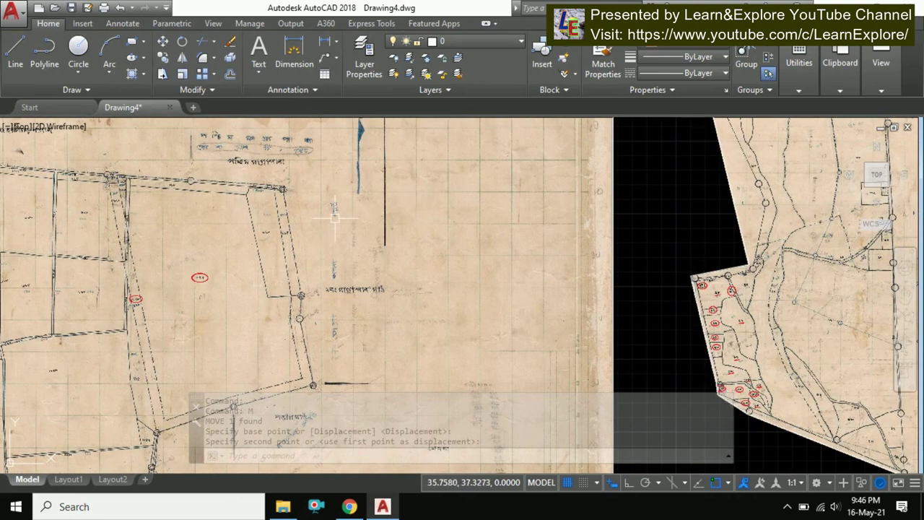
Start the Align command and select the clipped map strip to align.
text(Al)
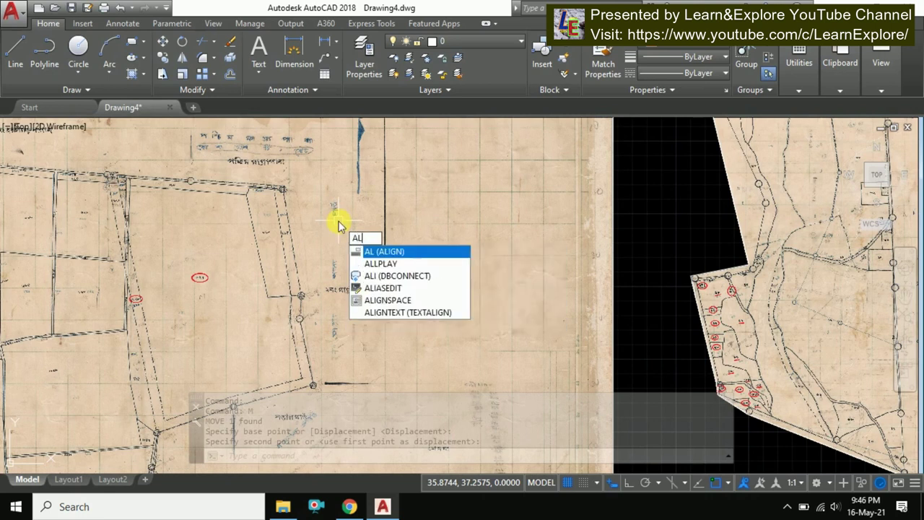
click(396, 257)
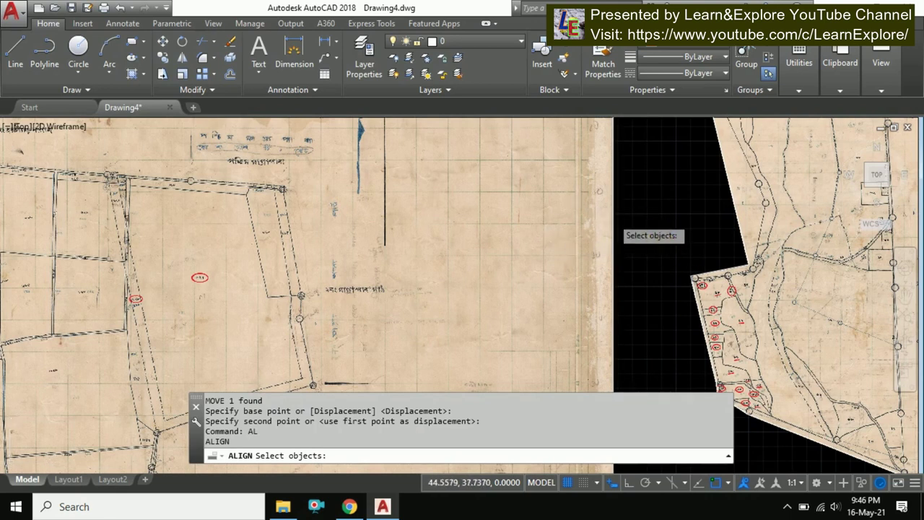
scroll(614, 220, down, 2)
click(690, 252)
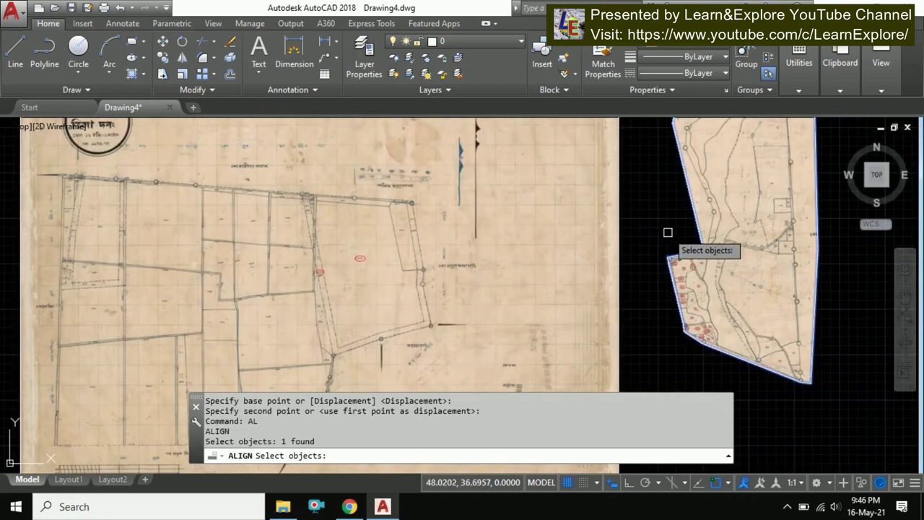
key(Return)
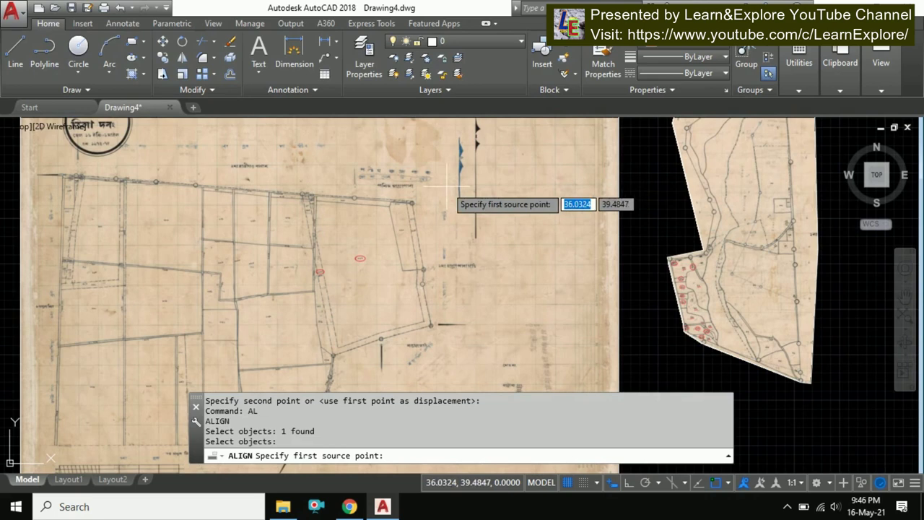
Pair the strip's corner survey circle with the matching circle on the adjoining sheet.
scroll(393, 210, up, 4)
scroll(415, 198, up, 4)
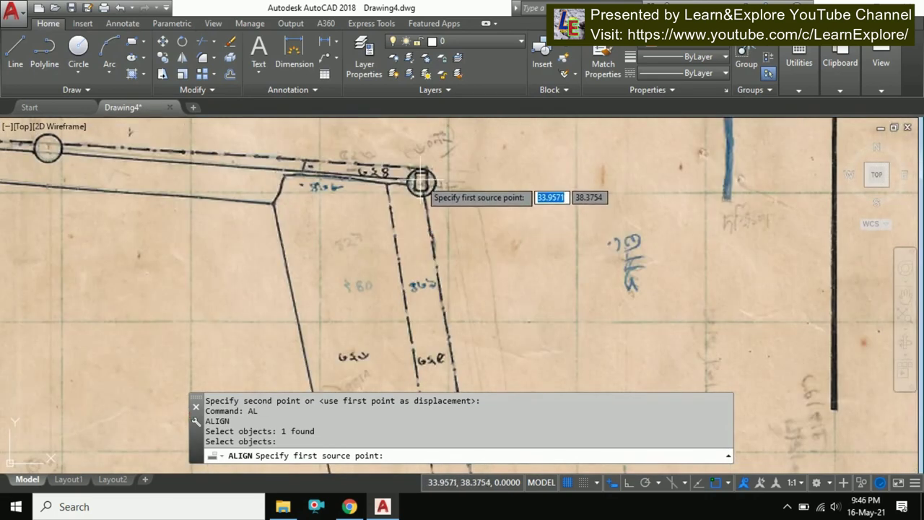
scroll(433, 189, down, 3)
scroll(636, 288, down, 3)
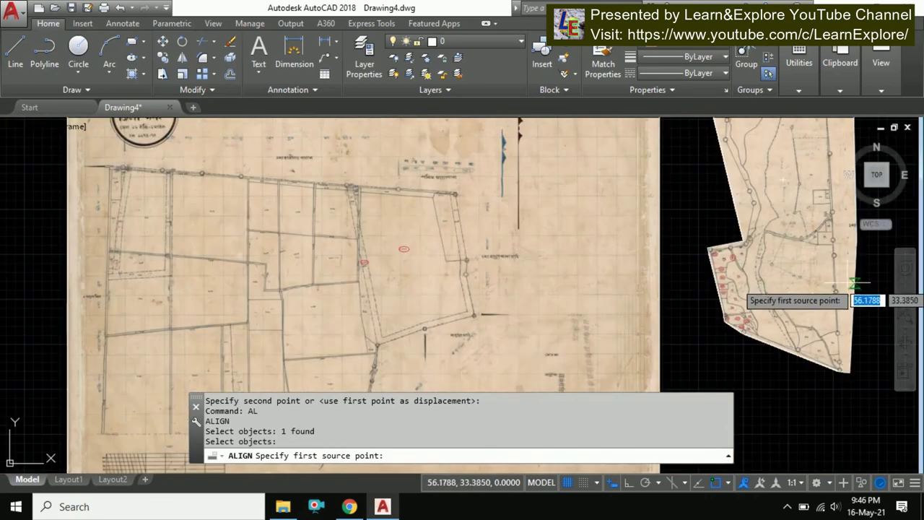
scroll(729, 249, up, 3)
scroll(642, 242, up, 3)
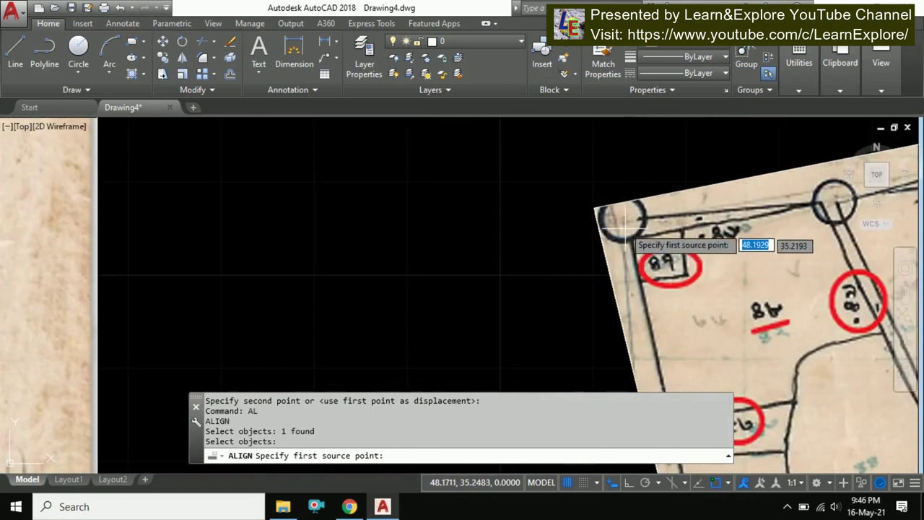
scroll(623, 216, up, 2)
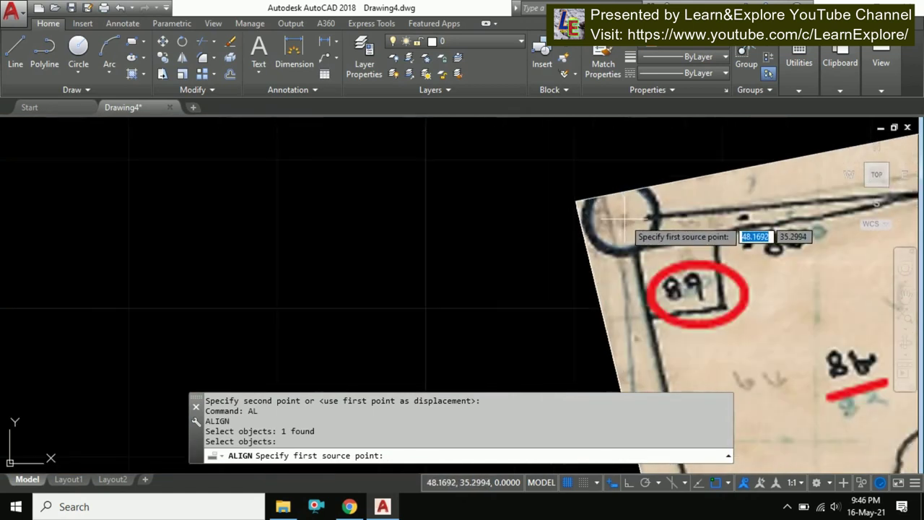
click(622, 215)
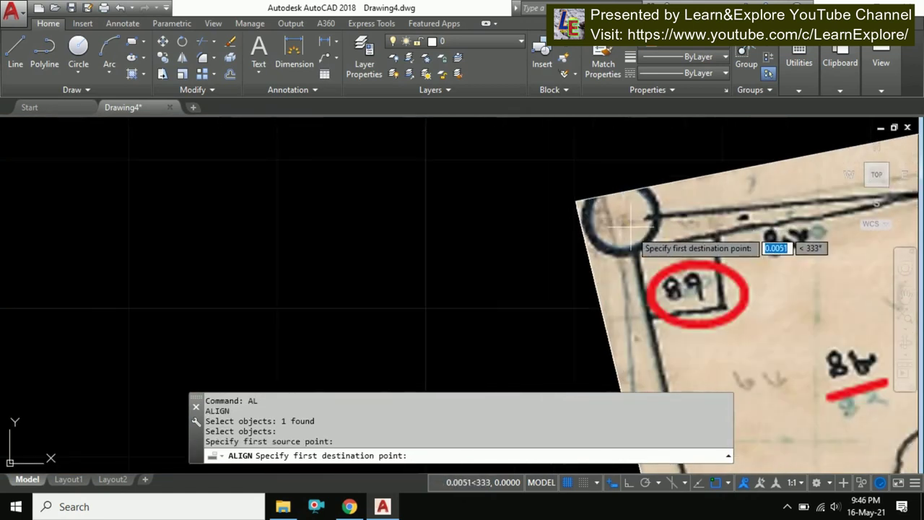
scroll(642, 241, down, 2)
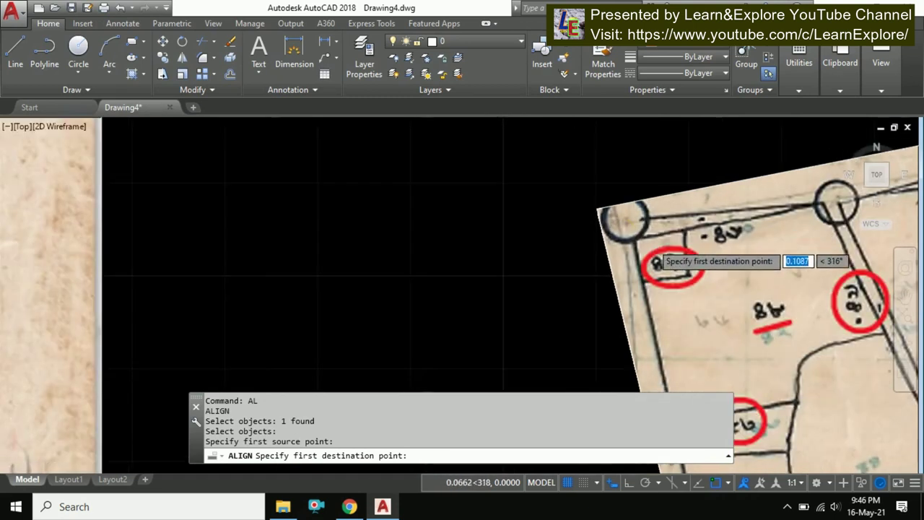
scroll(615, 239, down, 2)
scroll(638, 240, down, 2)
scroll(638, 240, down, 1)
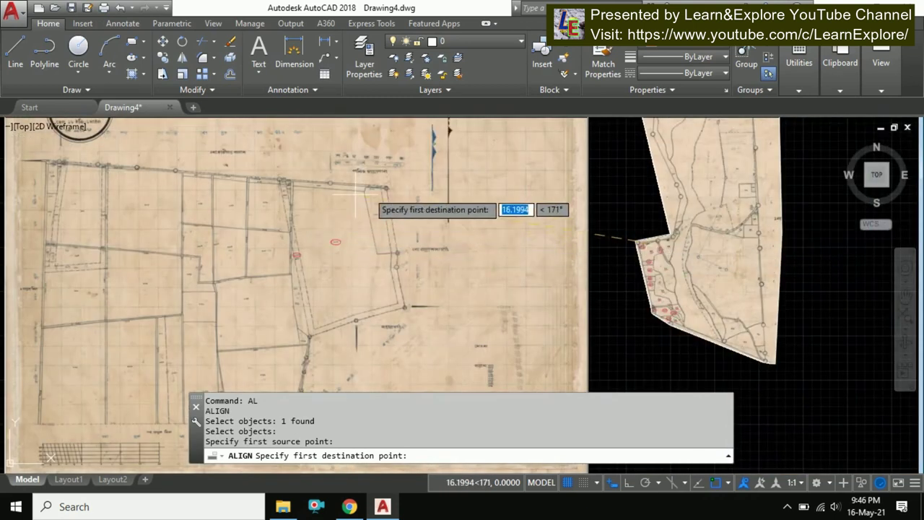
scroll(369, 189, up, 2)
scroll(372, 211, up, 1)
scroll(372, 203, up, 1)
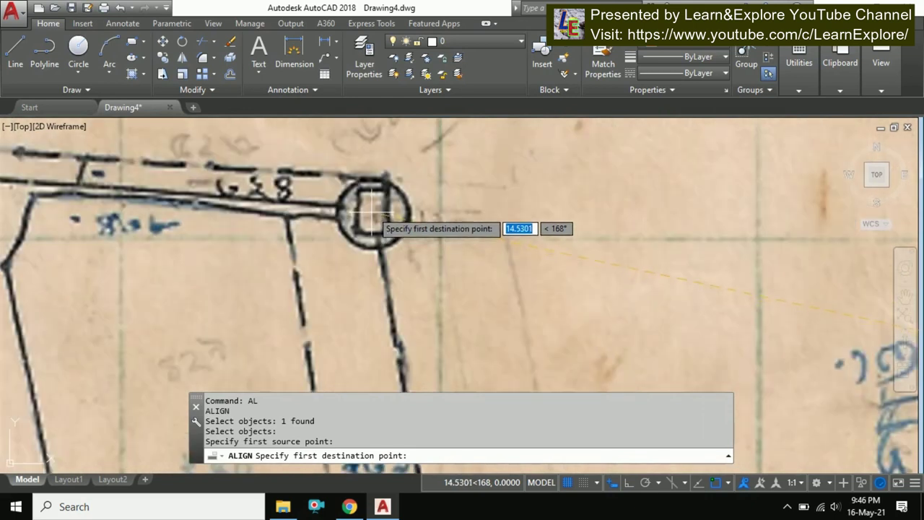
scroll(373, 209, up, 1)
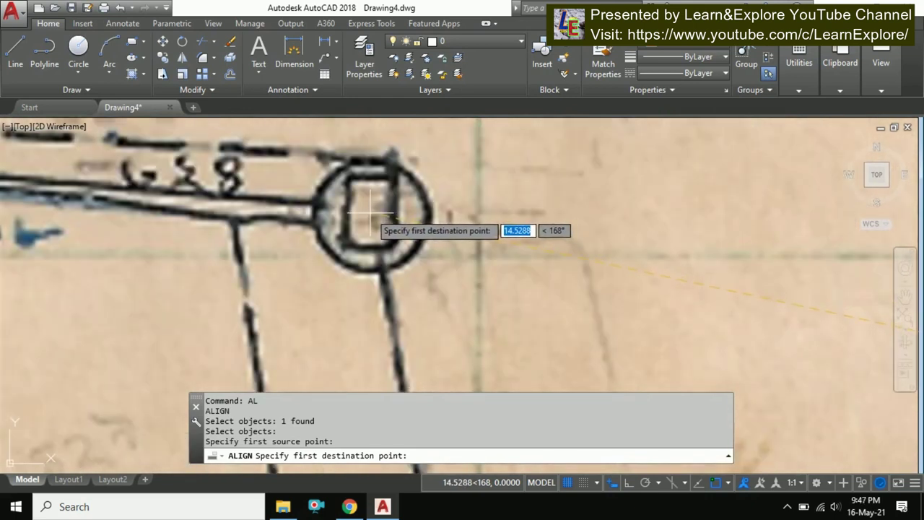
click(370, 214)
Pair the strip's triangle survey mark with the circled triangle mark on the adjoining sheet.
scroll(441, 203, down, 2)
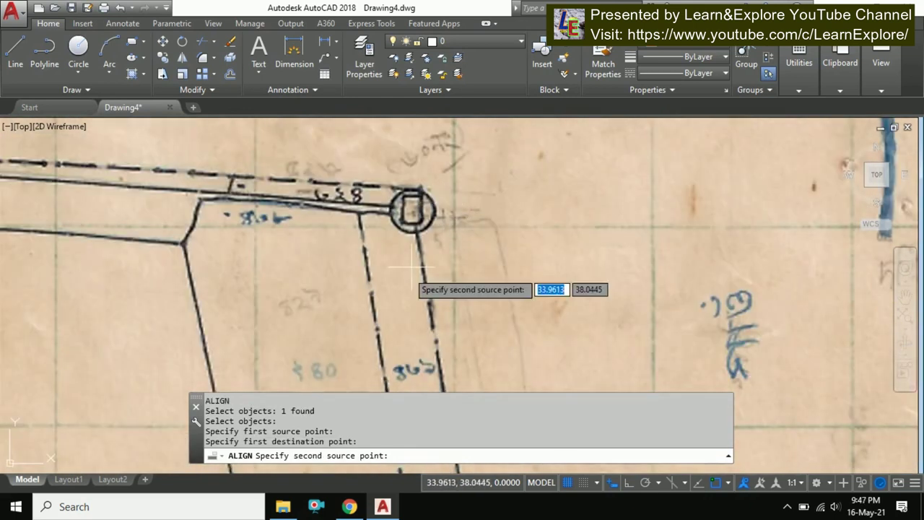
scroll(415, 219, down, 2)
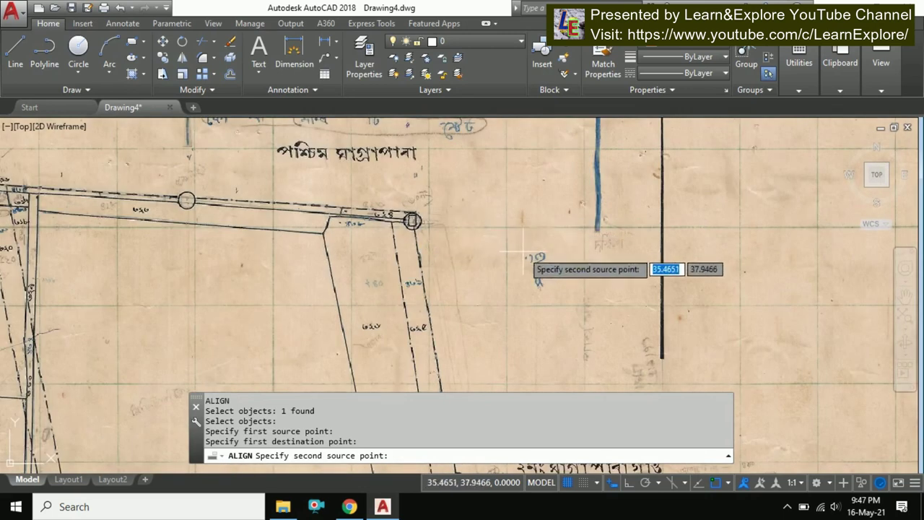
scroll(525, 254, down, 2)
scroll(650, 261, down, 1)
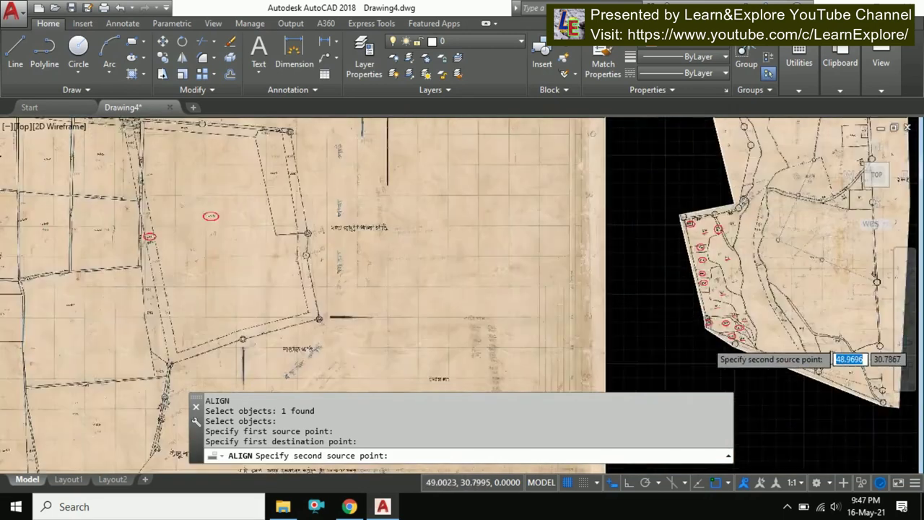
scroll(706, 337, up, 1)
scroll(698, 317, up, 2)
scroll(693, 298, up, 2)
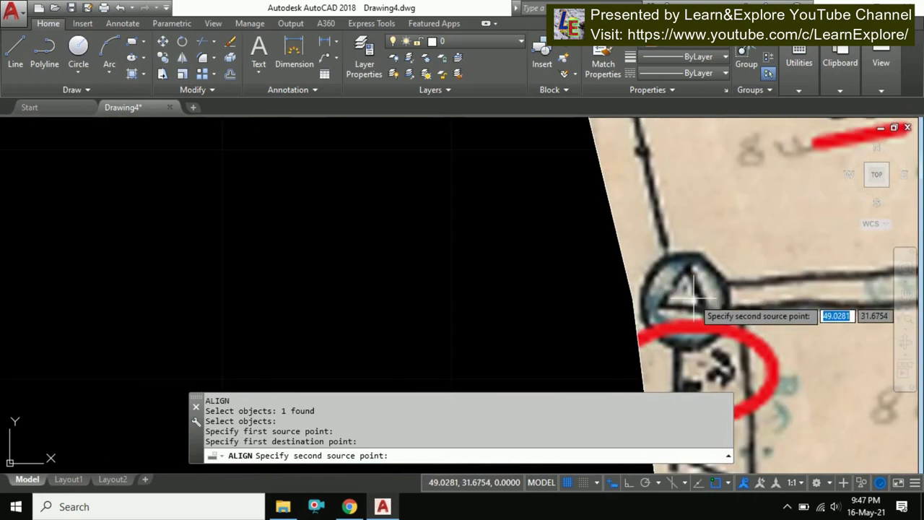
scroll(689, 294, up, 1)
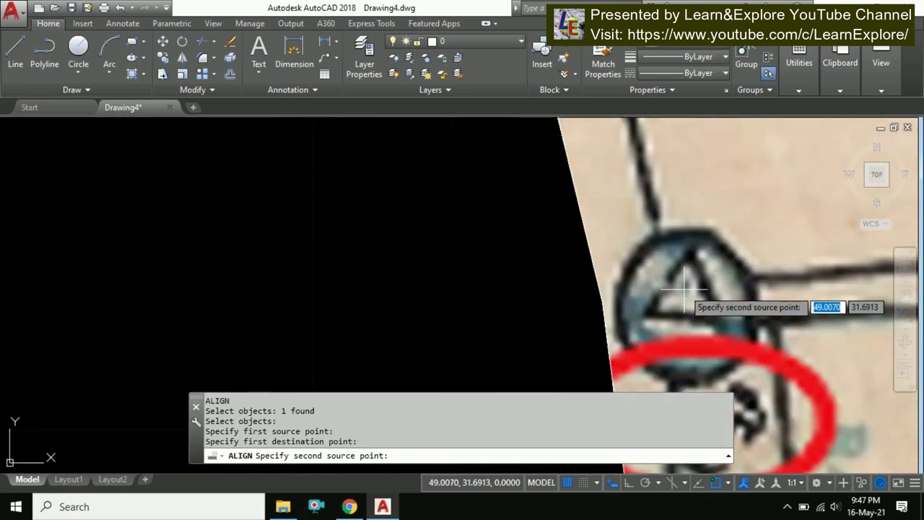
click(684, 288)
scroll(672, 278, down, 4)
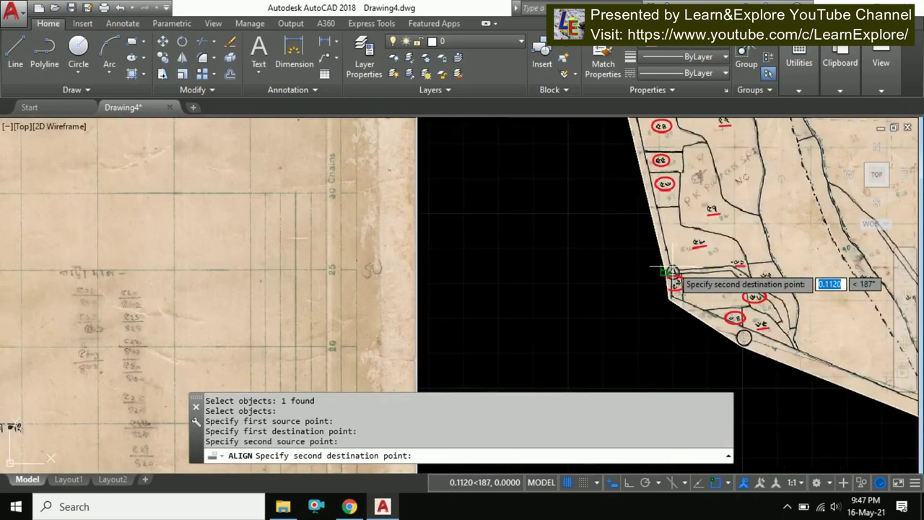
scroll(668, 268, down, 2)
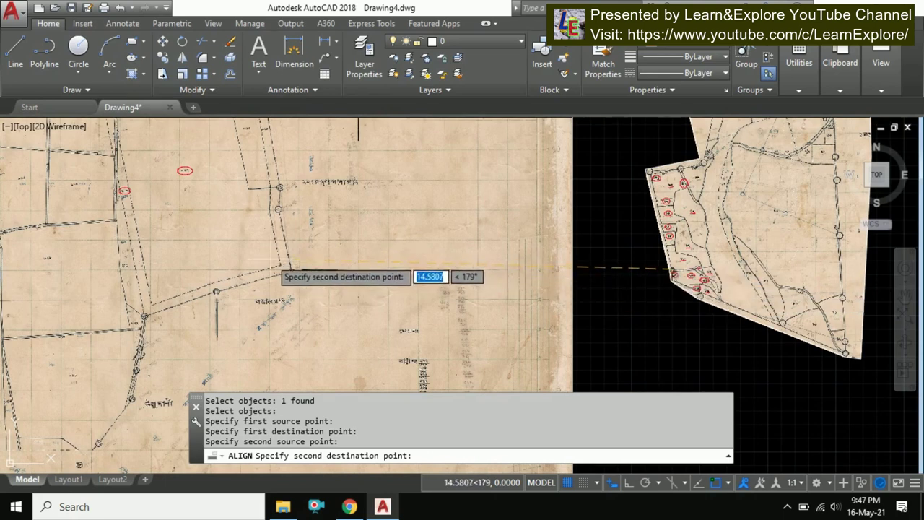
scroll(333, 201, down, 1)
scroll(311, 210, up, 5)
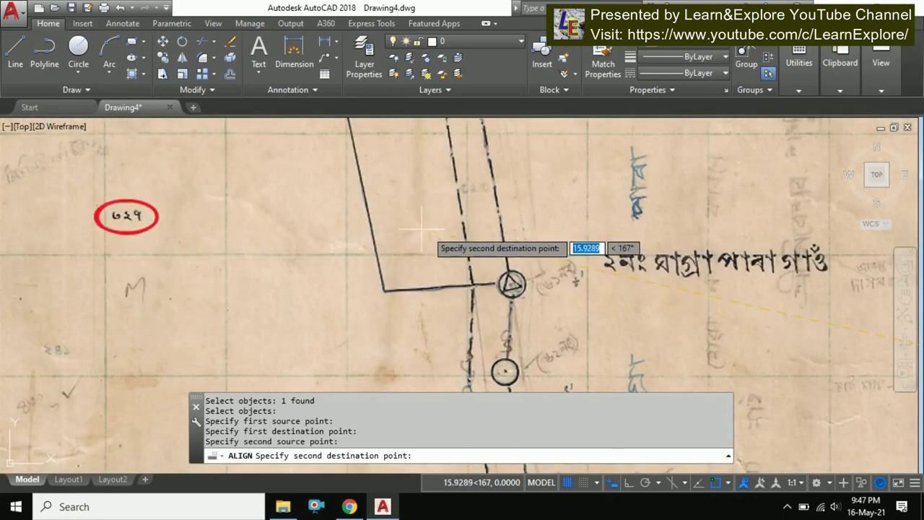
scroll(511, 284, up, 3)
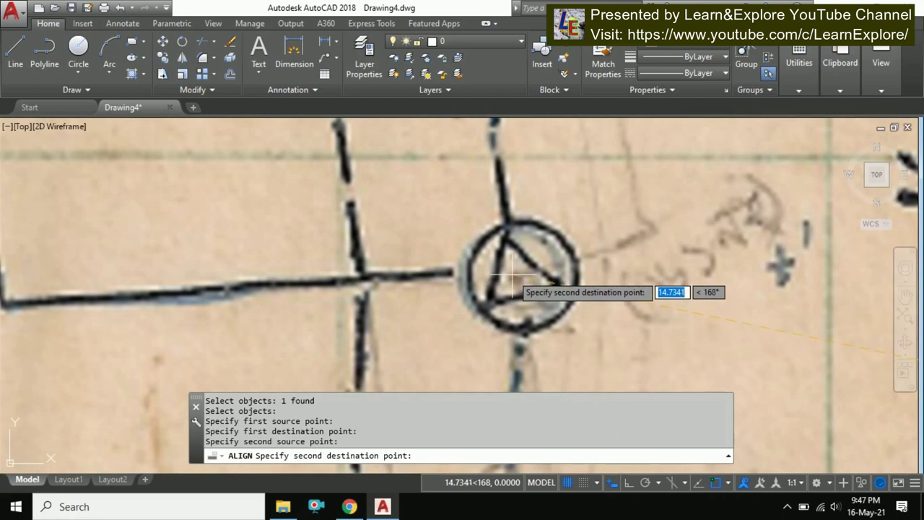
click(514, 277)
scroll(523, 268, down, 3)
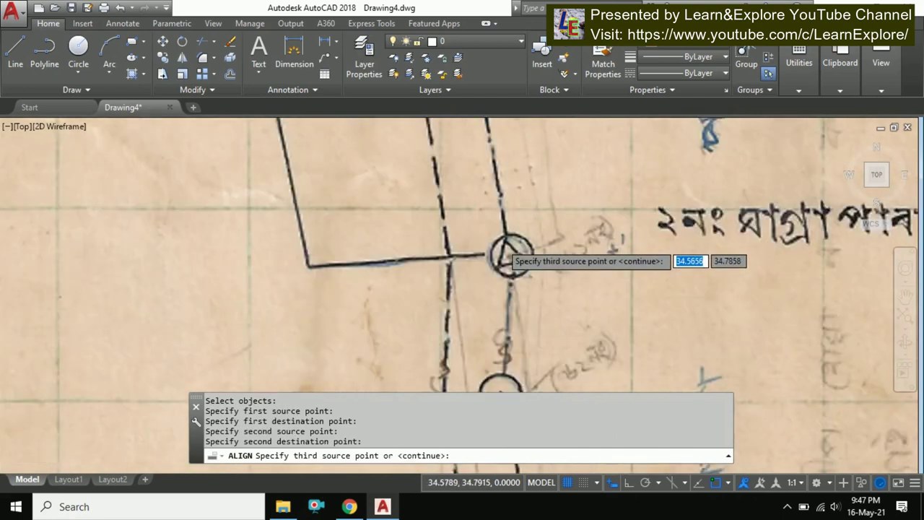
scroll(531, 260, down, 3)
scroll(536, 253, down, 2)
scroll(538, 254, down, 2)
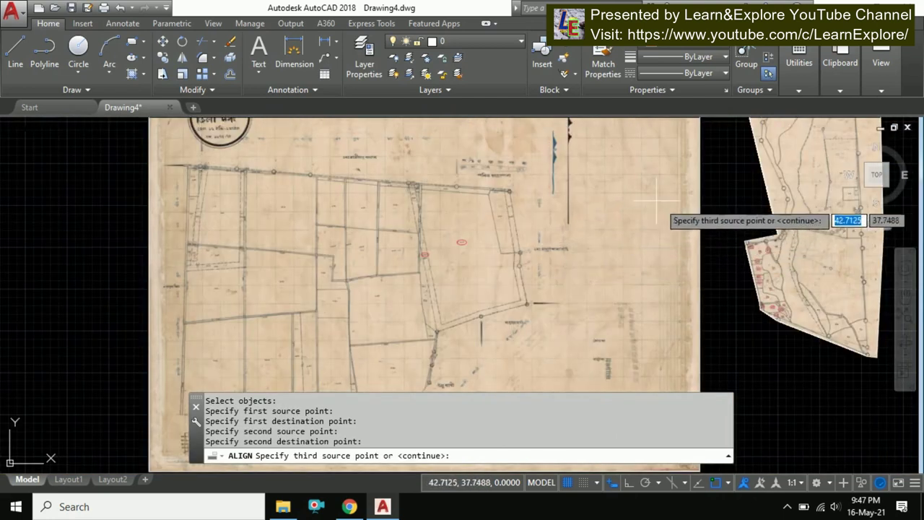
scroll(726, 275, up, 2)
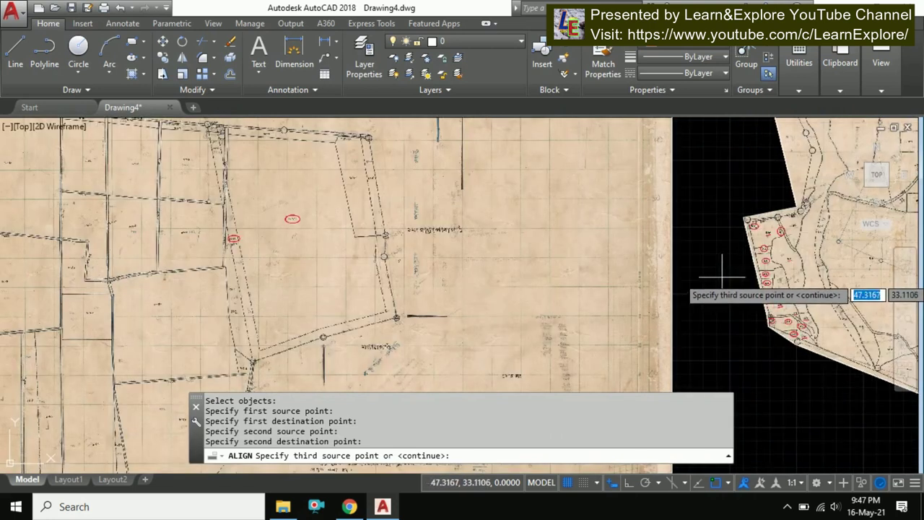
scroll(656, 285, down, 2)
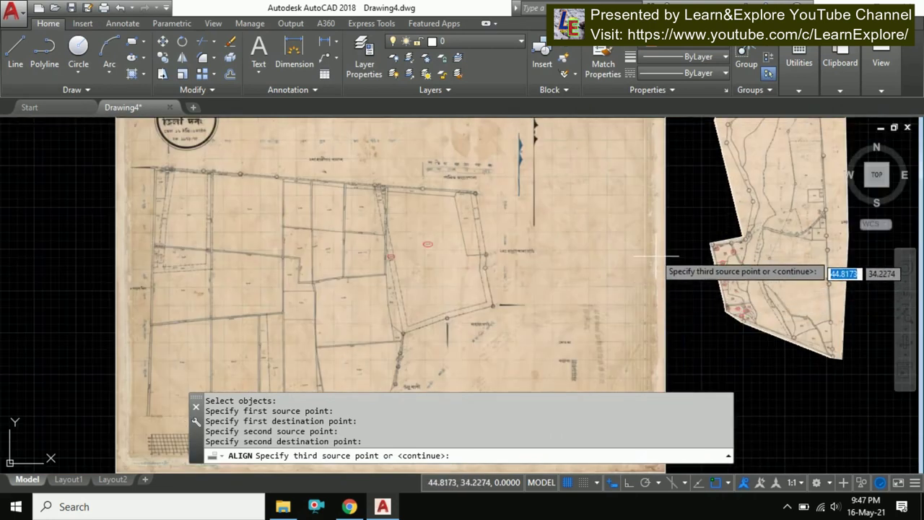
scroll(658, 253, up, 2)
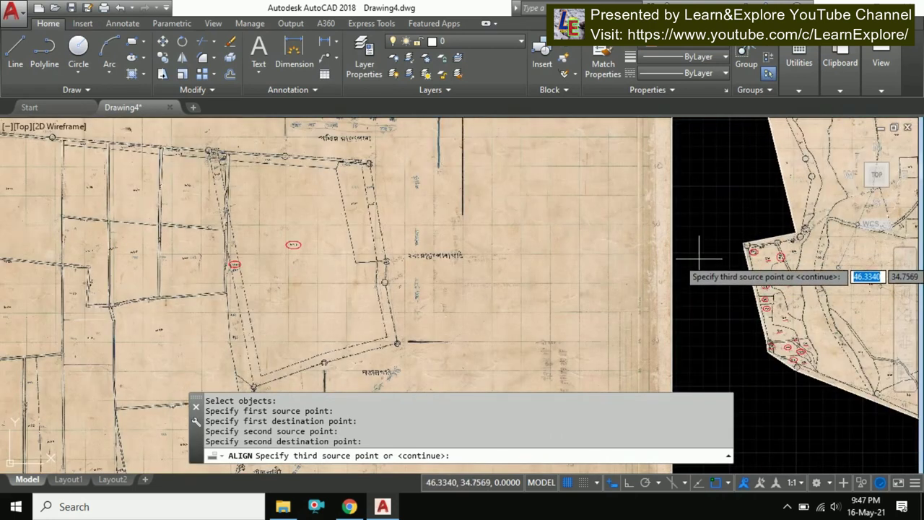
Skip the third point pair and scale the strip to fit the alignment points.
right_click(701, 256)
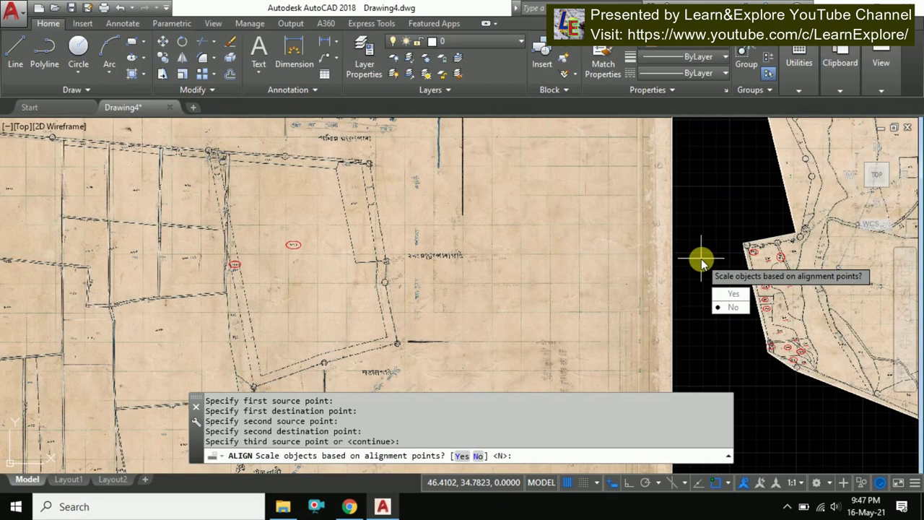
click(733, 295)
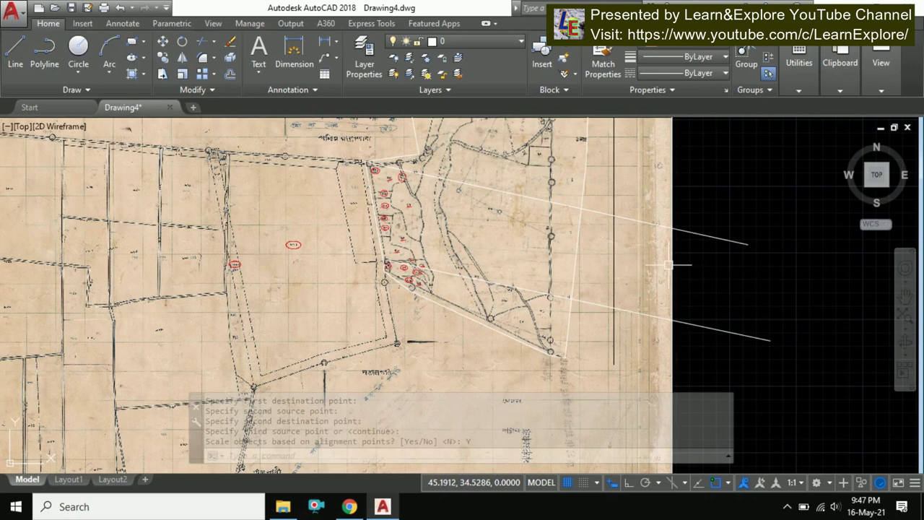
Select the adjoining map sheet and start a polygonal clipping boundary on it.
scroll(657, 265, down, 5)
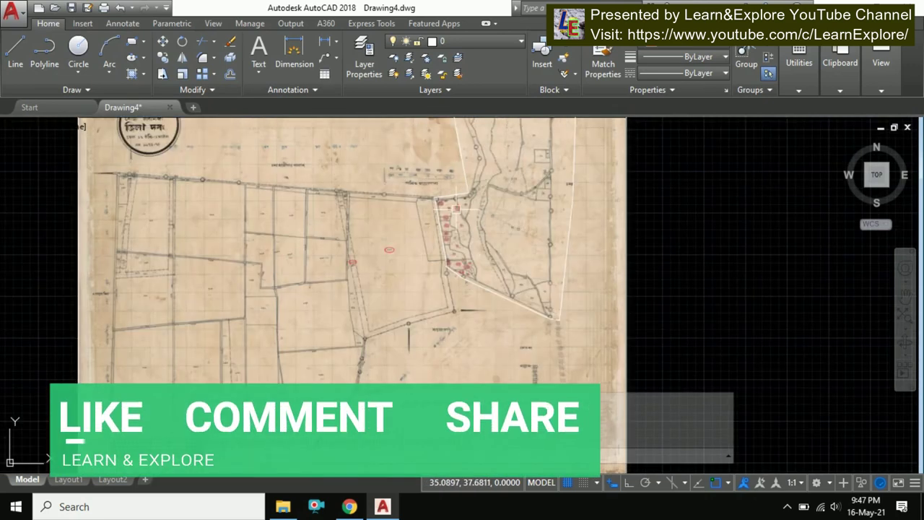
scroll(456, 200, up, 5)
middle_drag(456, 202, 473, 201)
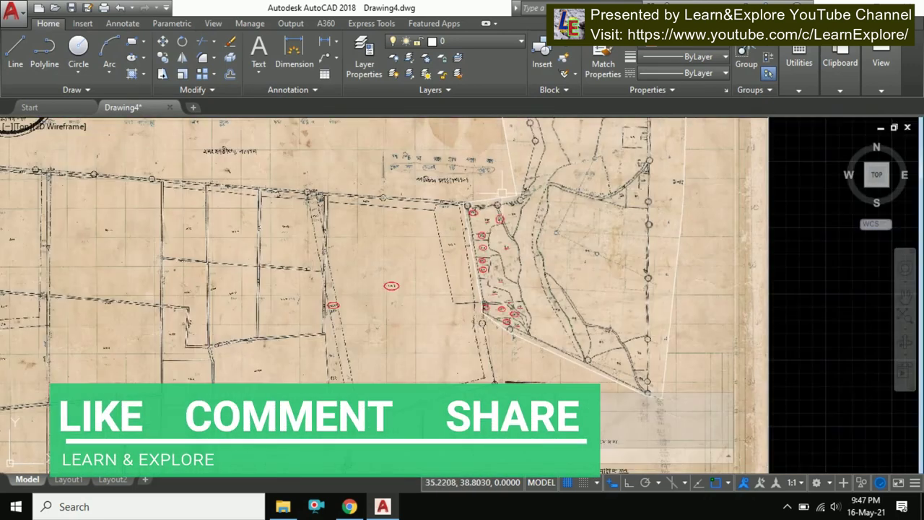
click(769, 242)
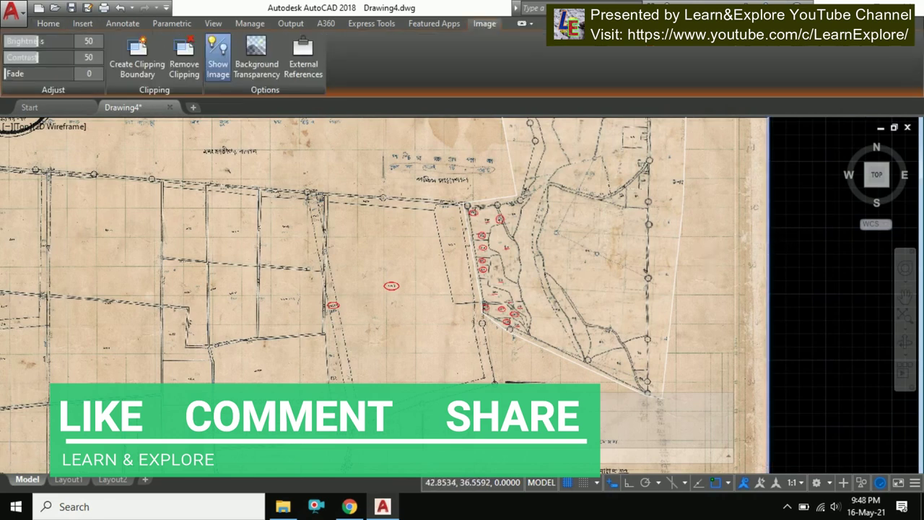
scroll(566, 228, down, 5)
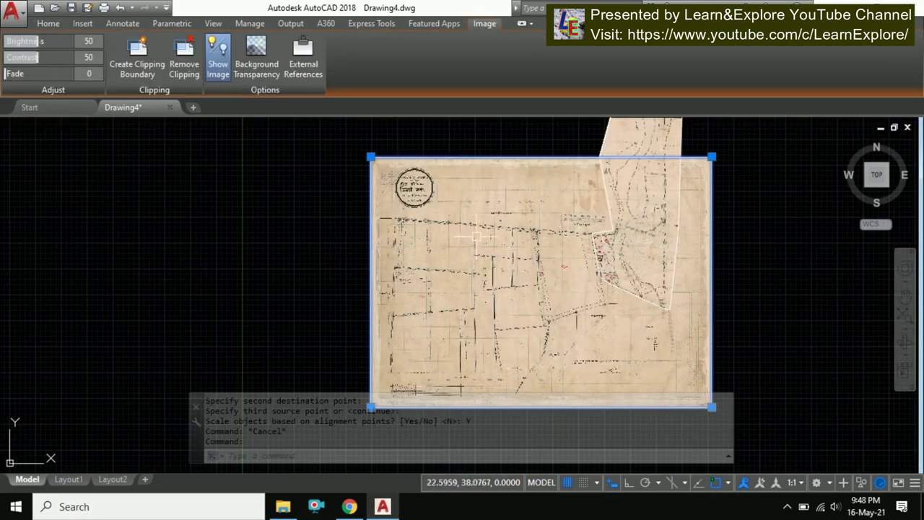
click(146, 70)
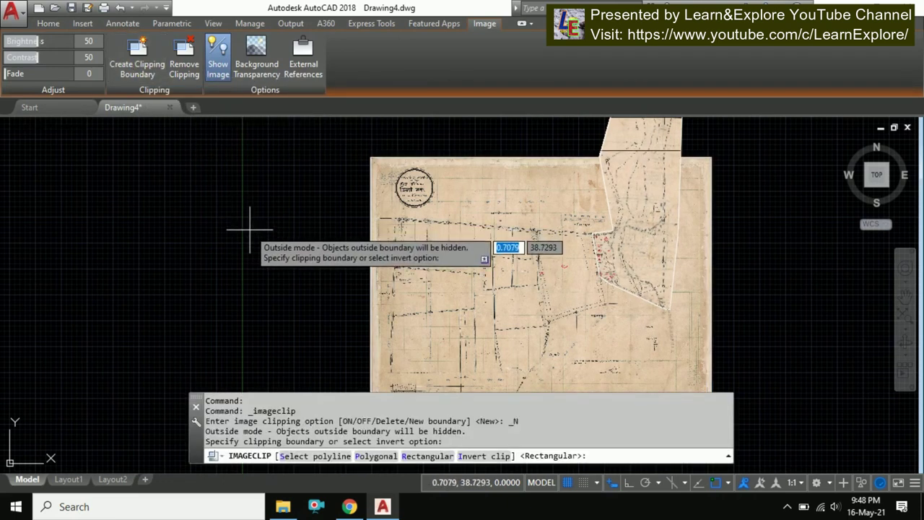
key(Return)
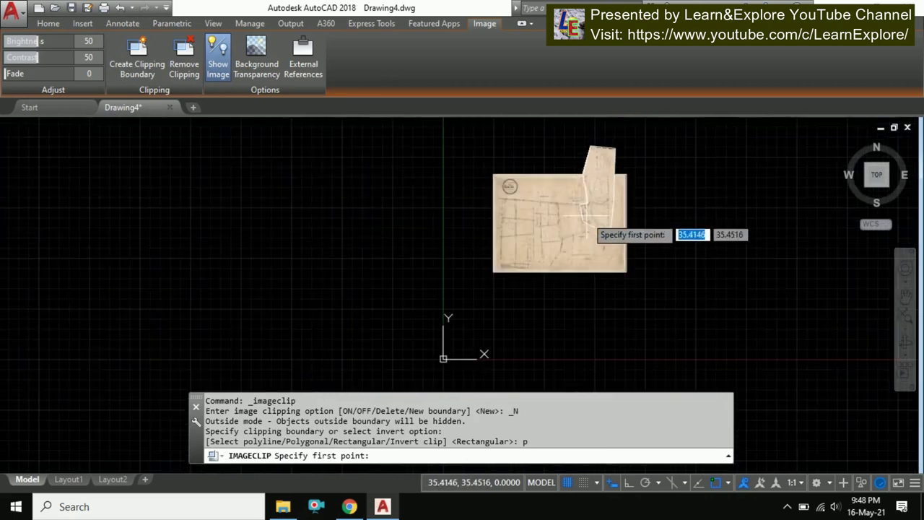
Place the first clip corners from the sheet's bottom edge up past the circled survey point.
scroll(566, 185, down, 4)
scroll(563, 249, up, 2)
scroll(573, 289, up, 2)
scroll(586, 307, down, 1)
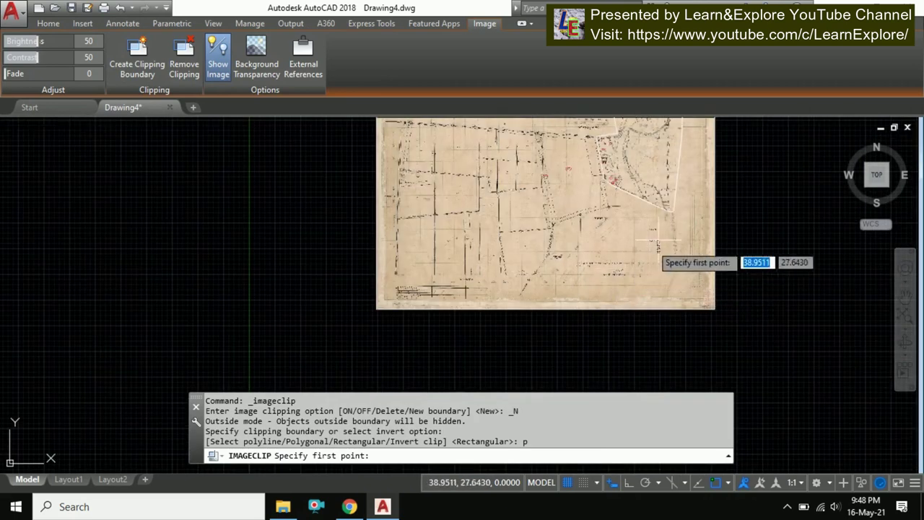
scroll(653, 217, up, 1)
scroll(644, 209, up, 1)
scroll(563, 216, down, 1)
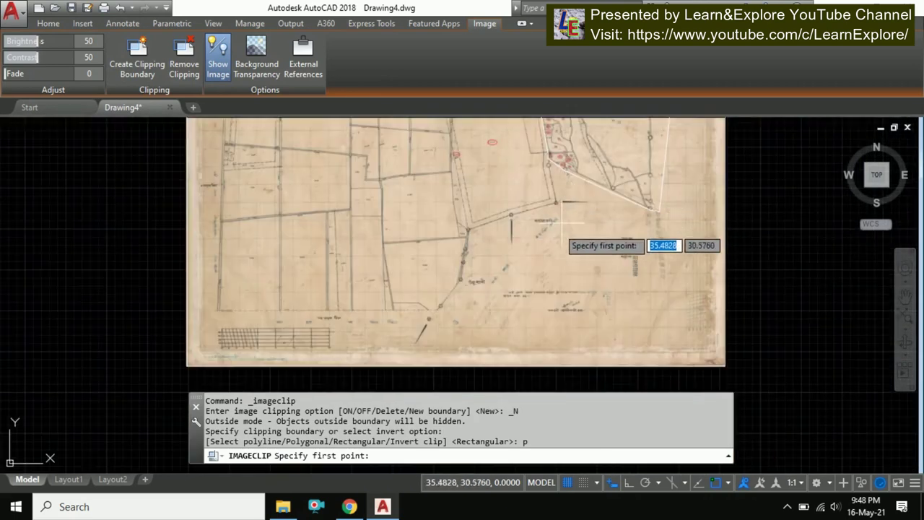
click(529, 366)
scroll(556, 217, up, 3)
scroll(556, 264, up, 2)
click(582, 264)
scroll(595, 303, down, 1)
scroll(582, 221, down, 2)
scroll(570, 226, up, 4)
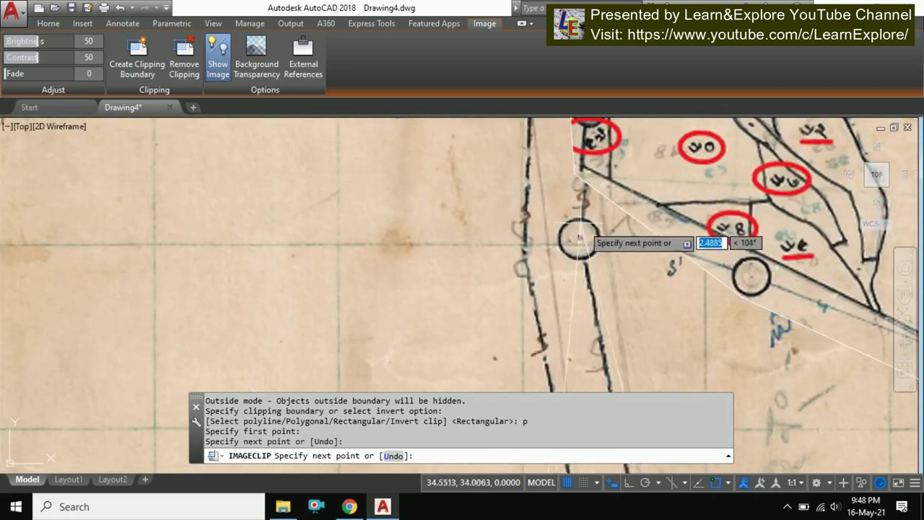
click(582, 197)
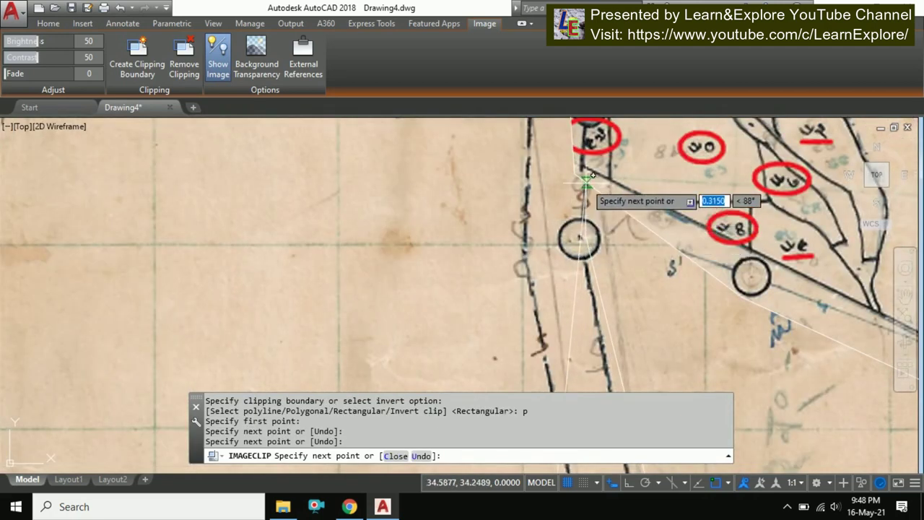
Add the remaining corners along the strip edge and top boundary, then close the clip.
click(579, 181)
scroll(581, 266, down, 2)
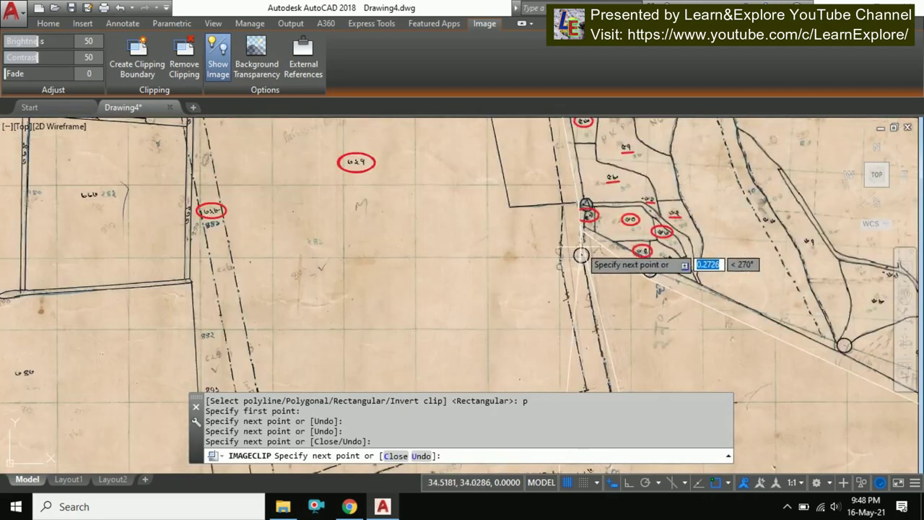
click(583, 215)
scroll(583, 205, down, 2)
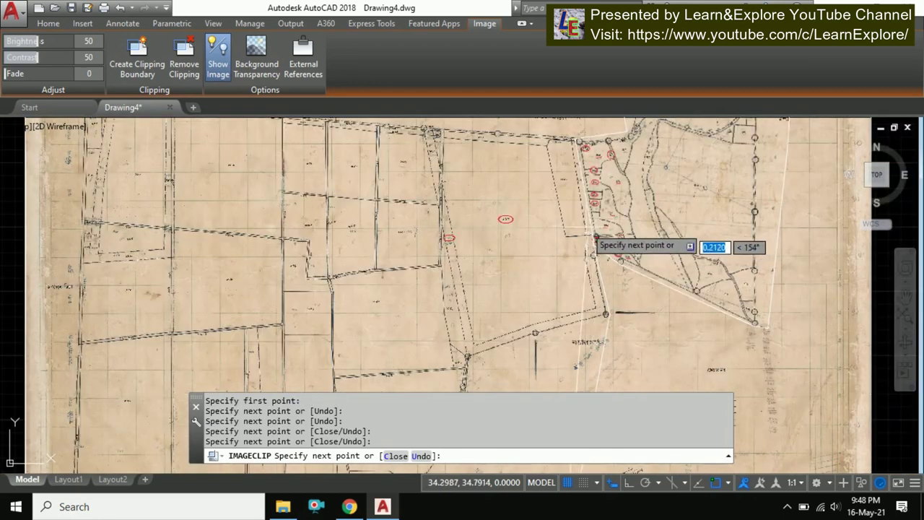
scroll(586, 126, up, 3)
scroll(574, 148, up, 3)
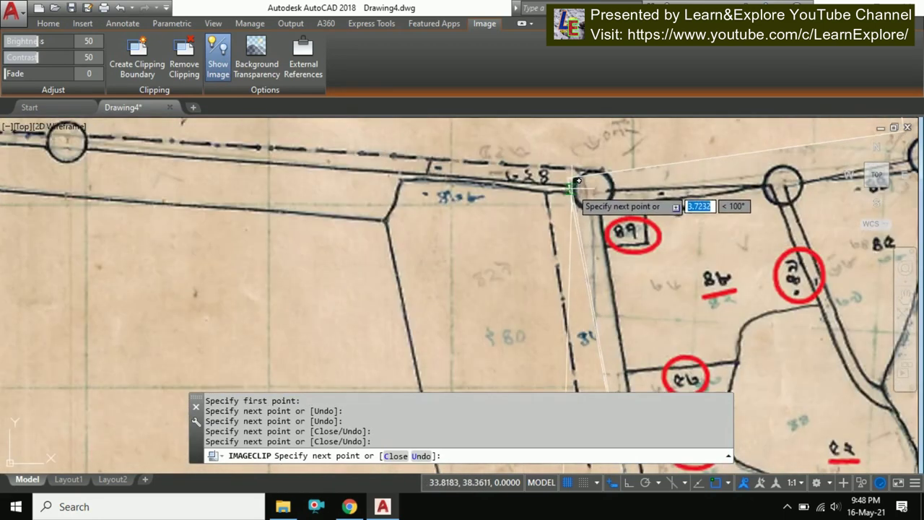
scroll(568, 178, up, 2)
scroll(588, 195, up, 2)
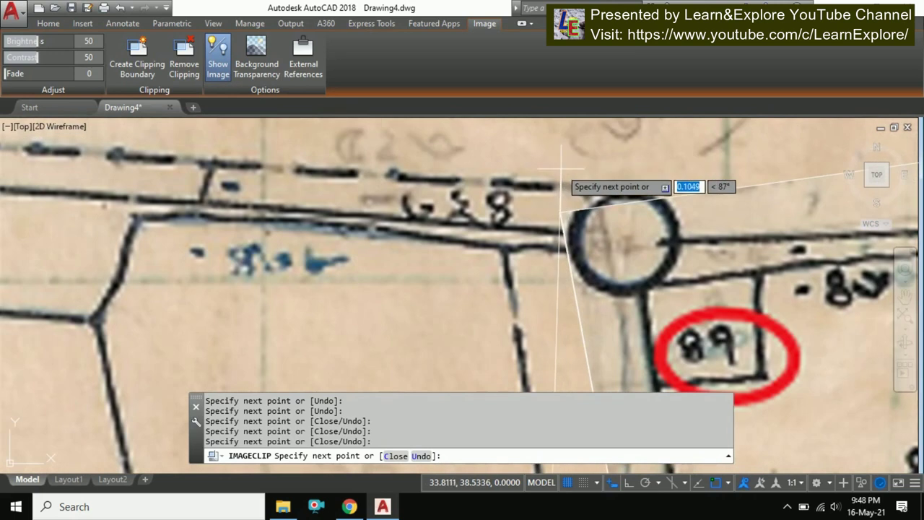
click(615, 202)
scroll(615, 200, down, 4)
scroll(614, 202, down, 2)
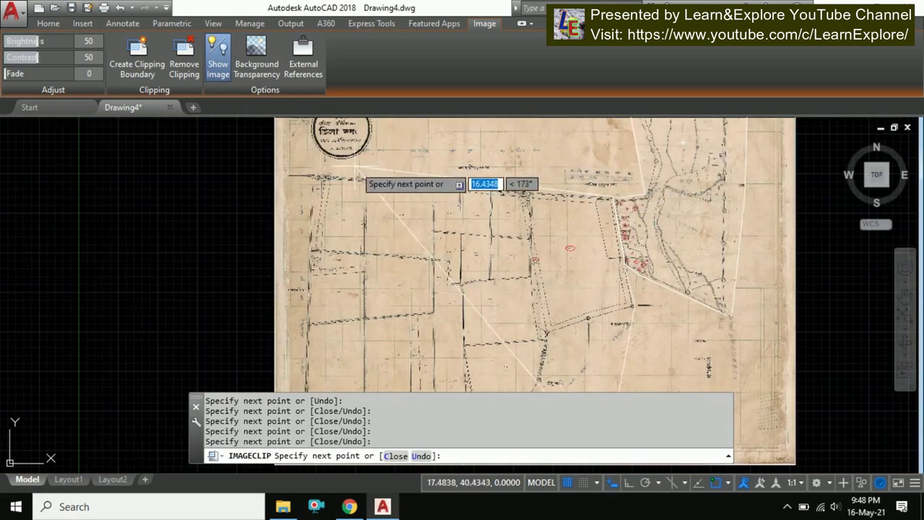
click(292, 172)
scroll(292, 172, down, 3)
scroll(305, 243, down, 2)
scroll(340, 195, up, 4)
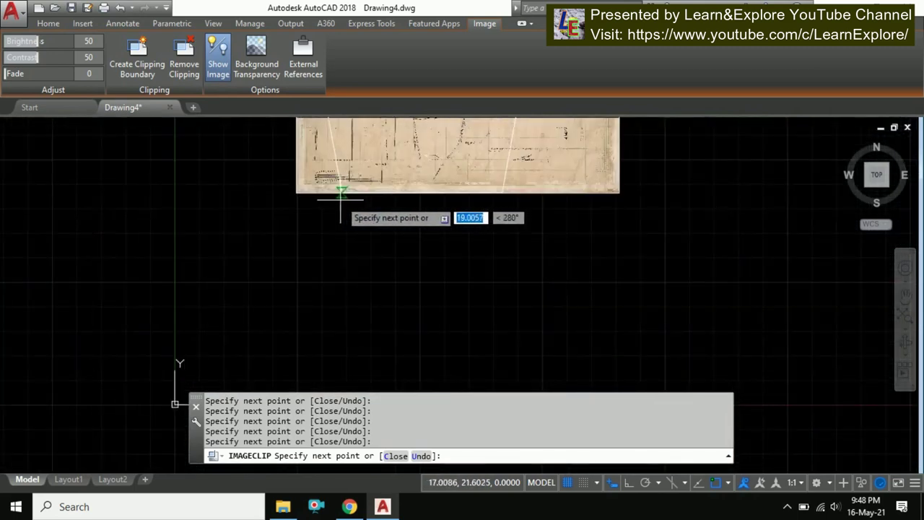
scroll(353, 216, down, 4)
scroll(332, 191, up, 2)
scroll(336, 193, up, 2)
key(Return)
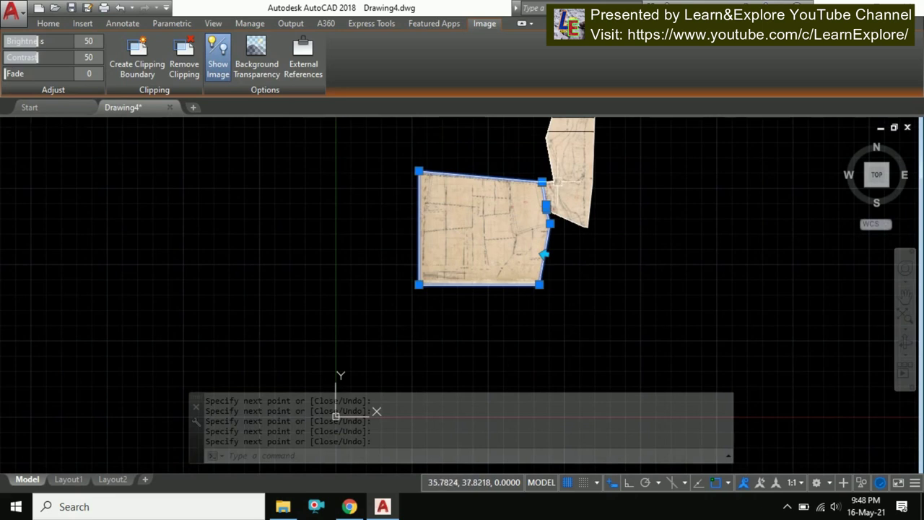
scroll(559, 178, up, 4)
key(Escape)
scroll(532, 185, up, 3)
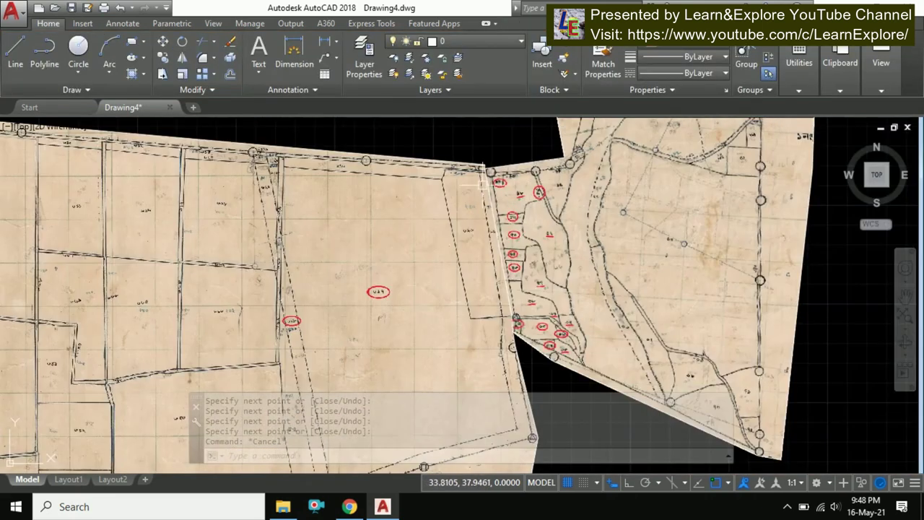
scroll(532, 186, up, 2)
scroll(525, 186, down, 4)
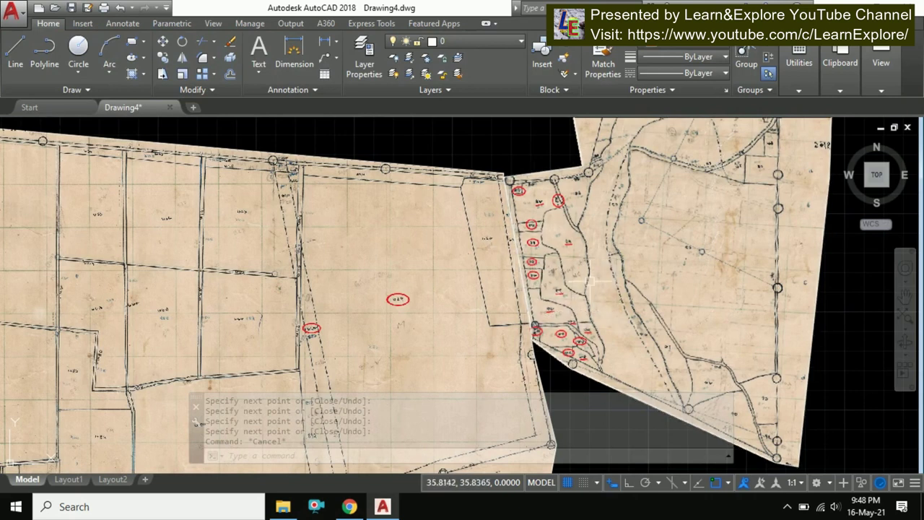
scroll(539, 256, up, 2)
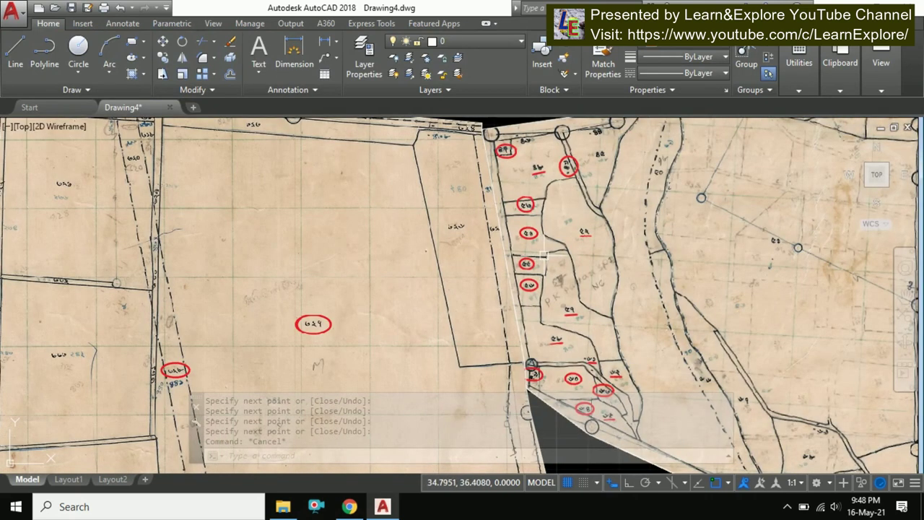